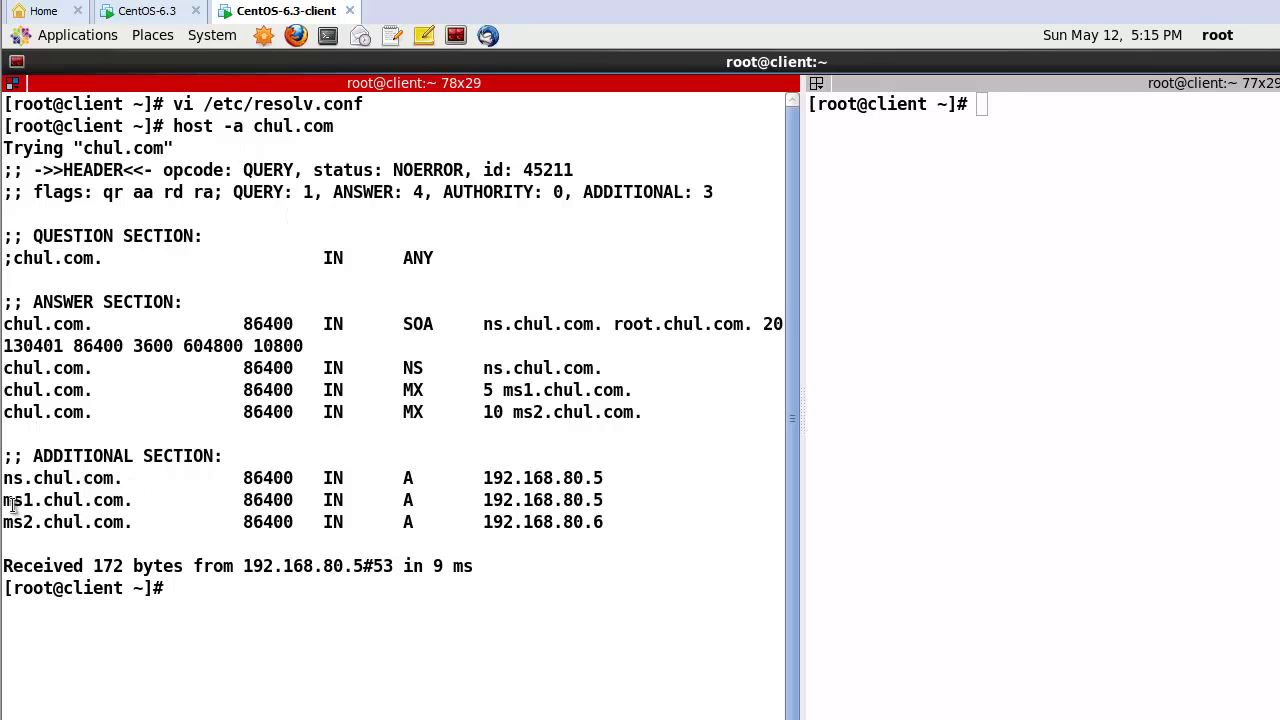
# - Highlight the ms1.chul.com and ms2.chul.com records, the 192.168.80.5 address and the ns.chul.com name server
pyautogui.moveTo(5, 500); pyautogui.dragTo(163, 500)
pyautogui.moveTo(17, 522); pyautogui.dragTo(163, 522)
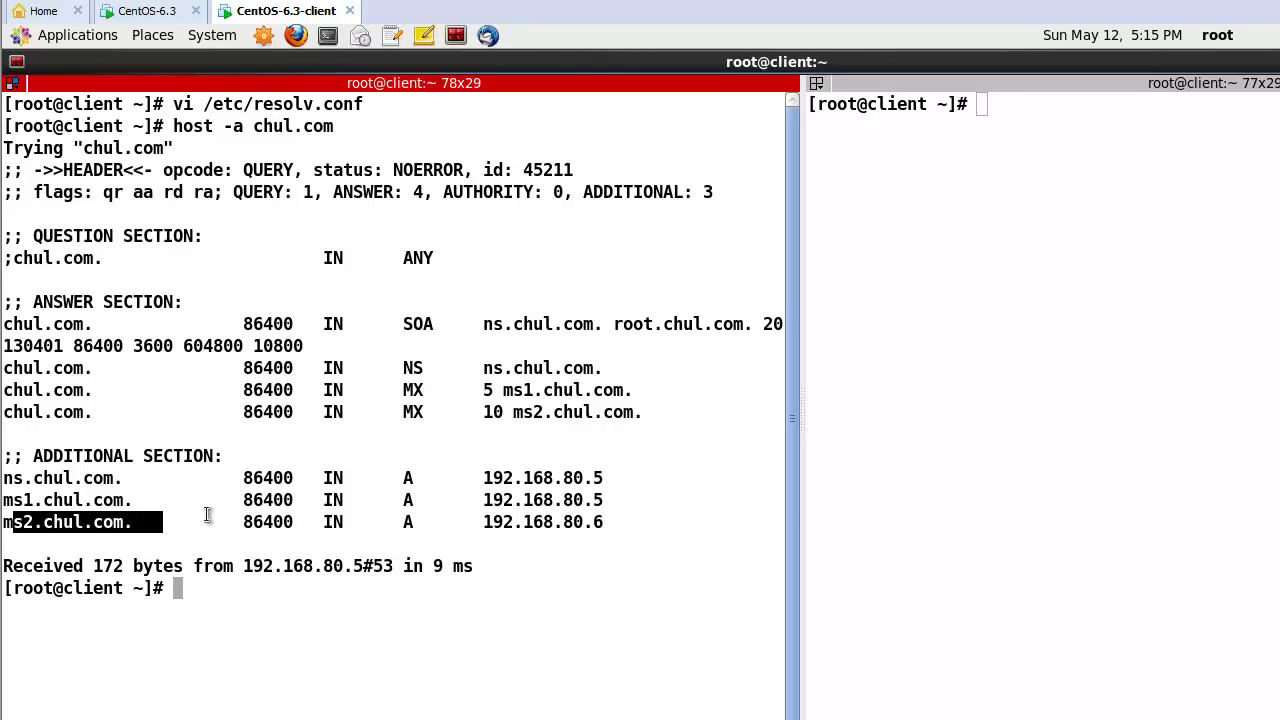
pyautogui.click(490, 512)
pyautogui.moveTo(413, 500); pyautogui.dragTo(574, 500)
pyautogui.doubleClick(487, 370)
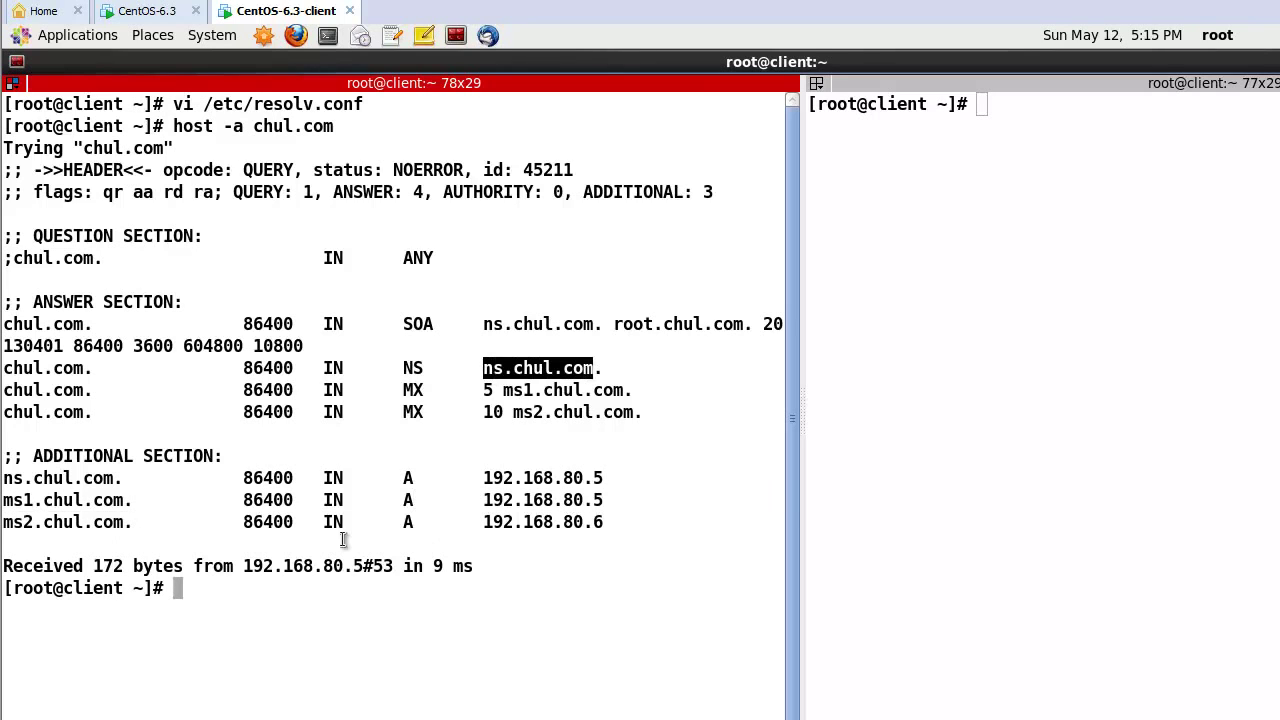
pyautogui.click(252, 570)
# - Clear the terminal and run rpm -qa | grep thunderbird to query the installed package
pyautogui.write('clear')
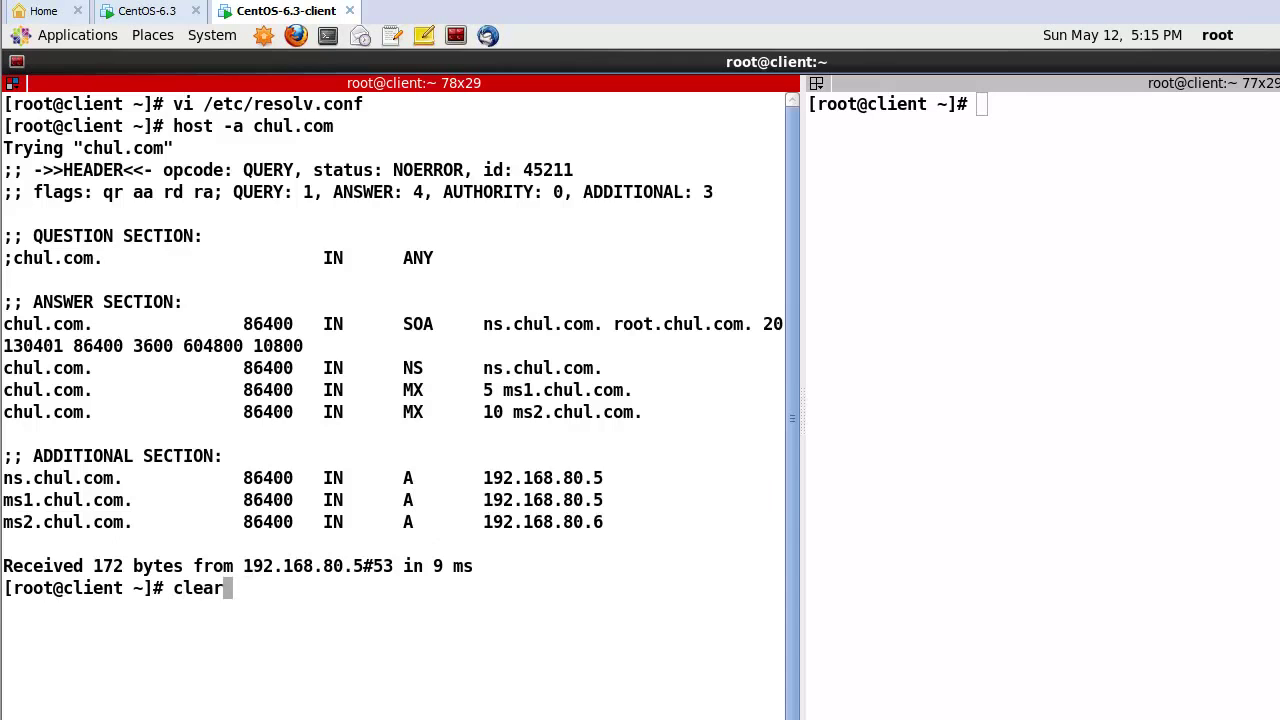
pyautogui.press('Return')
pyautogui.write('ry')
pyautogui.press('BackSpace')
pyautogui.press('BackSpace')
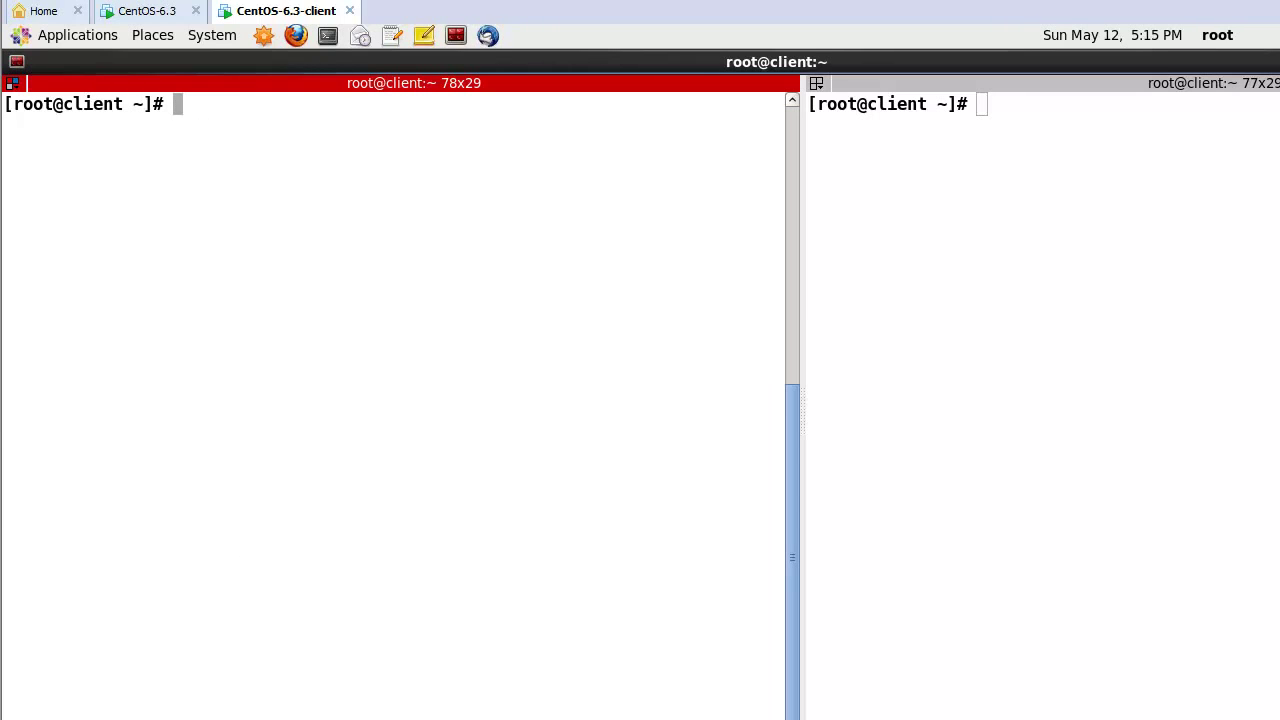
pyautogui.write('rpm -qa ')
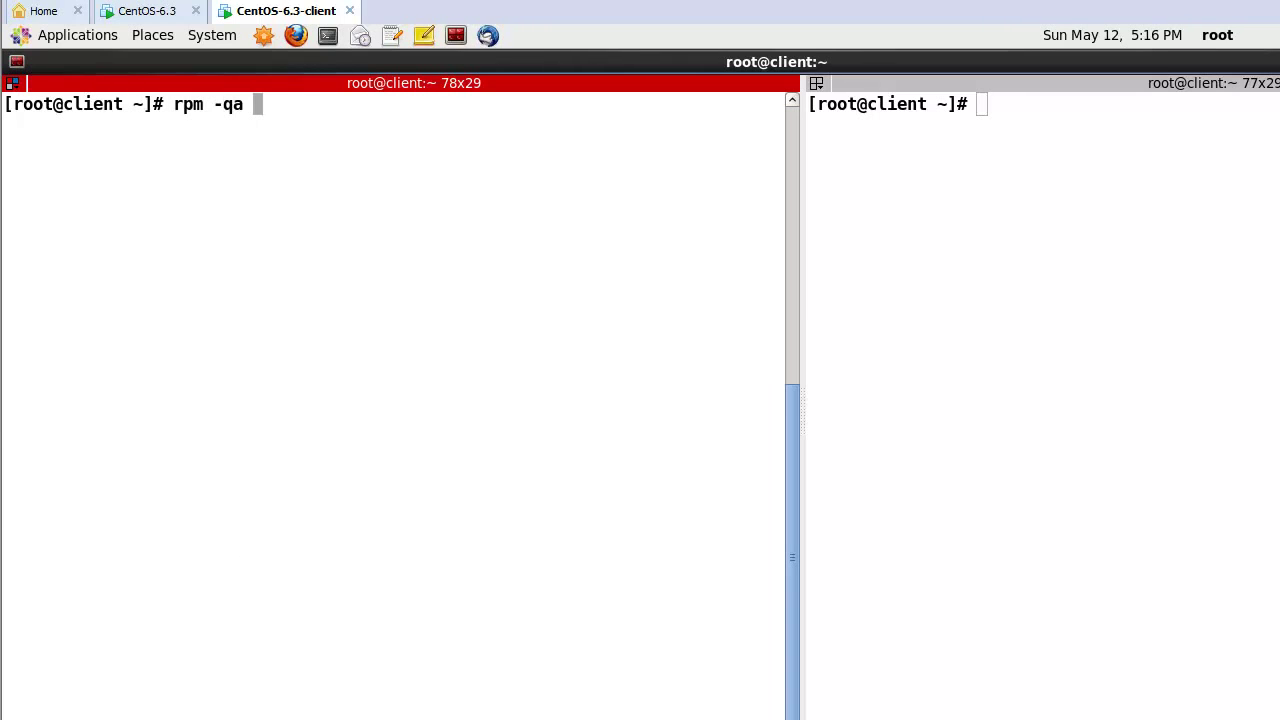
pyautogui.write('| grep th')
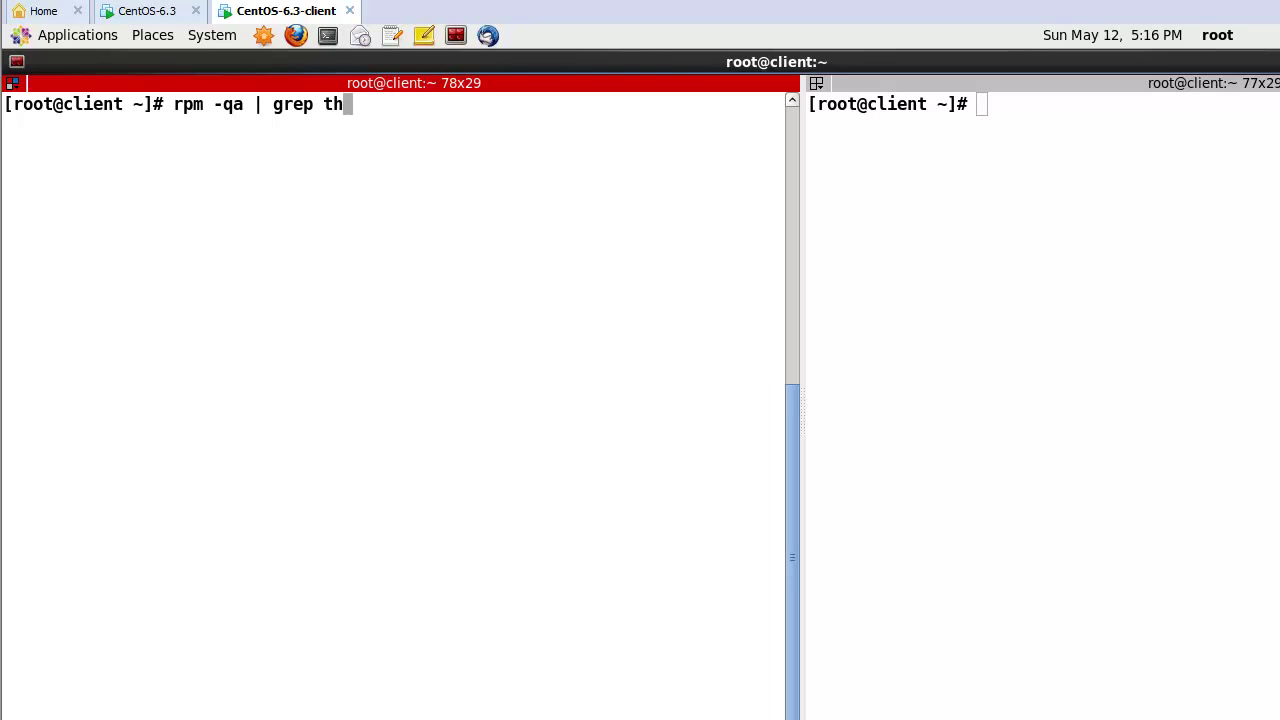
pyautogui.write('underbird')
pyautogui.press('Return')
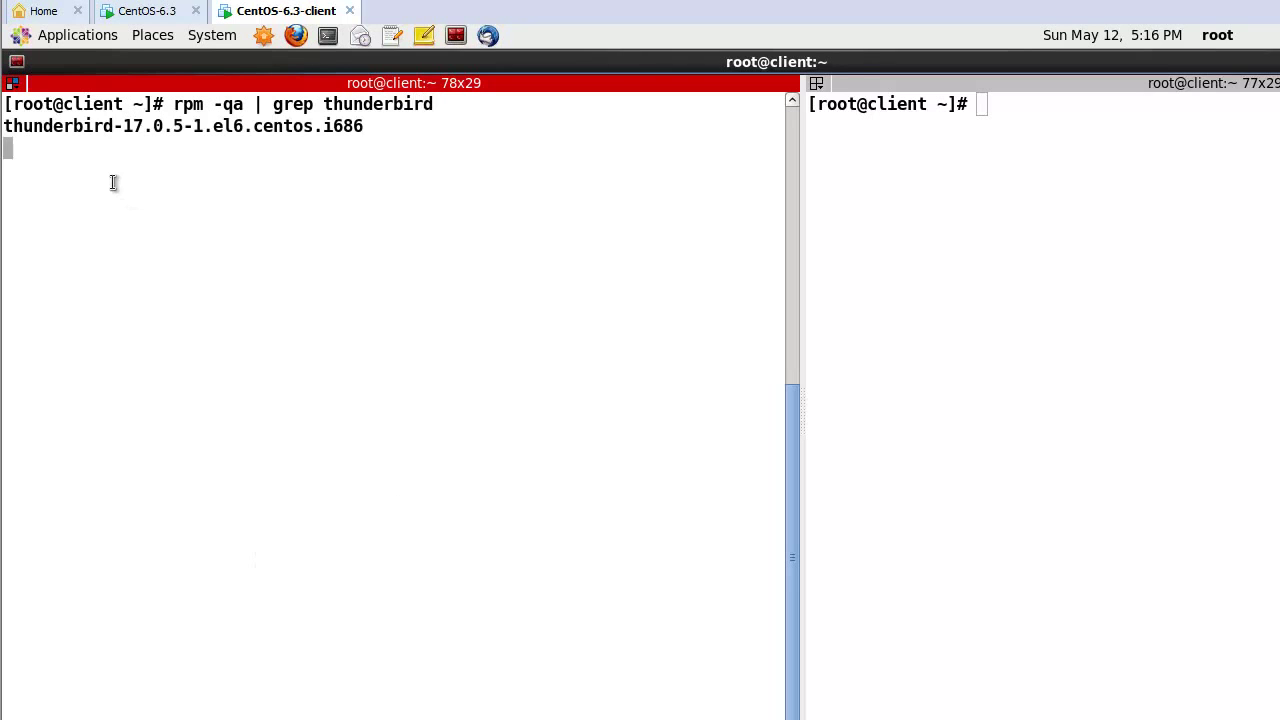
# - Highlight the thunderbird-17.0.5-1.el6.centos.i686 package line in the output
pyautogui.moveTo(8, 126); pyautogui.dragTo(329, 130)
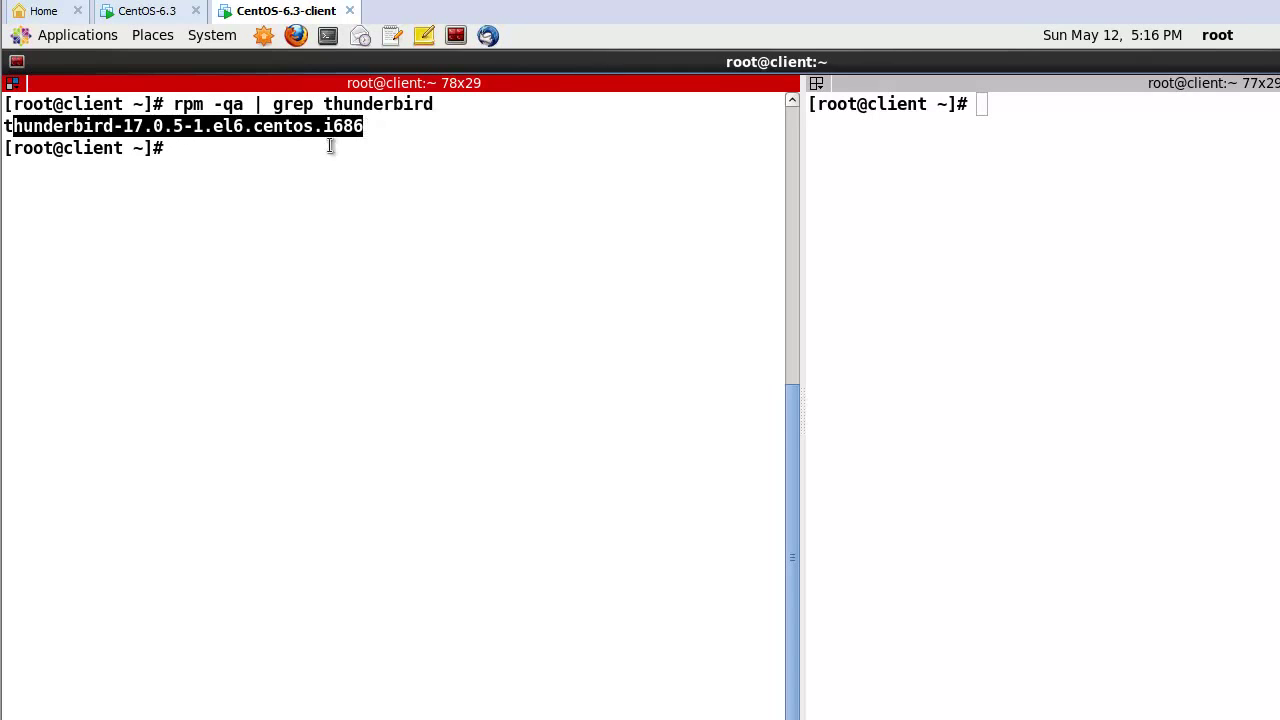
pyautogui.doubleClick(266, 152)
pyautogui.moveTo(214, 143); pyautogui.dragTo(209, 126)
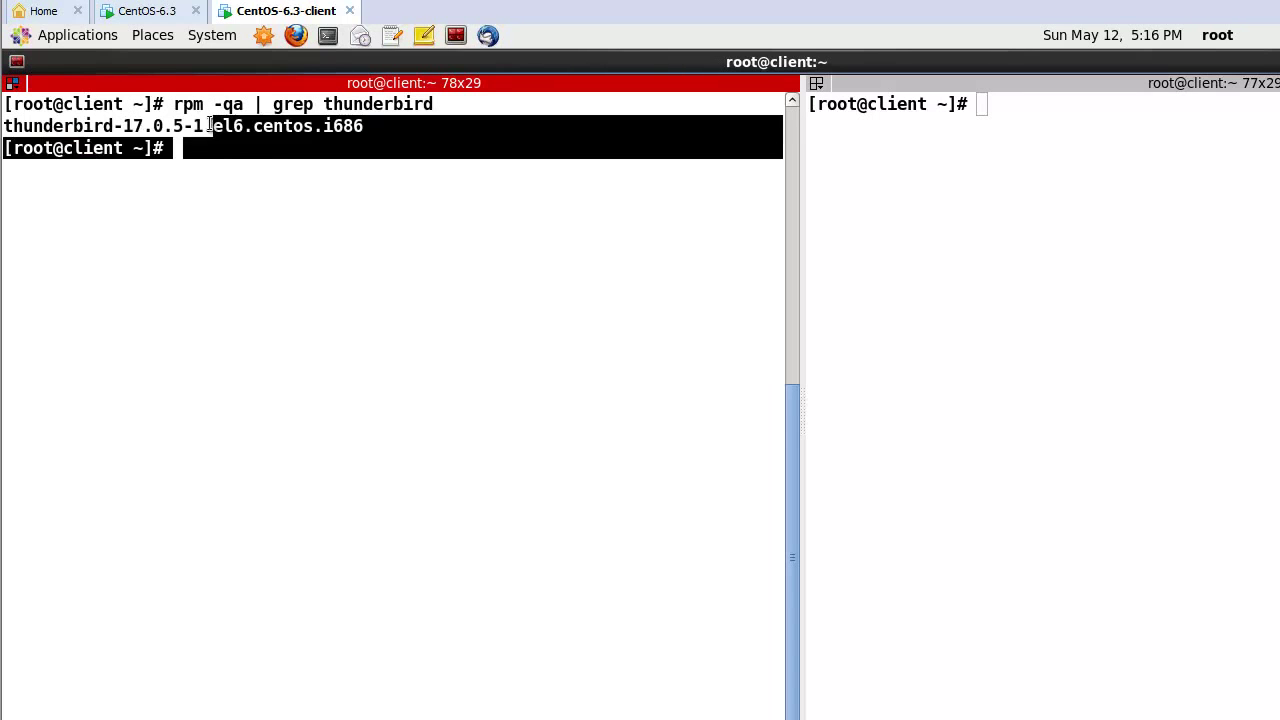
pyautogui.click(204, 118)
# - Browse the applications list, then launch Thunderbird from the panel
pyautogui.click(61, 36)
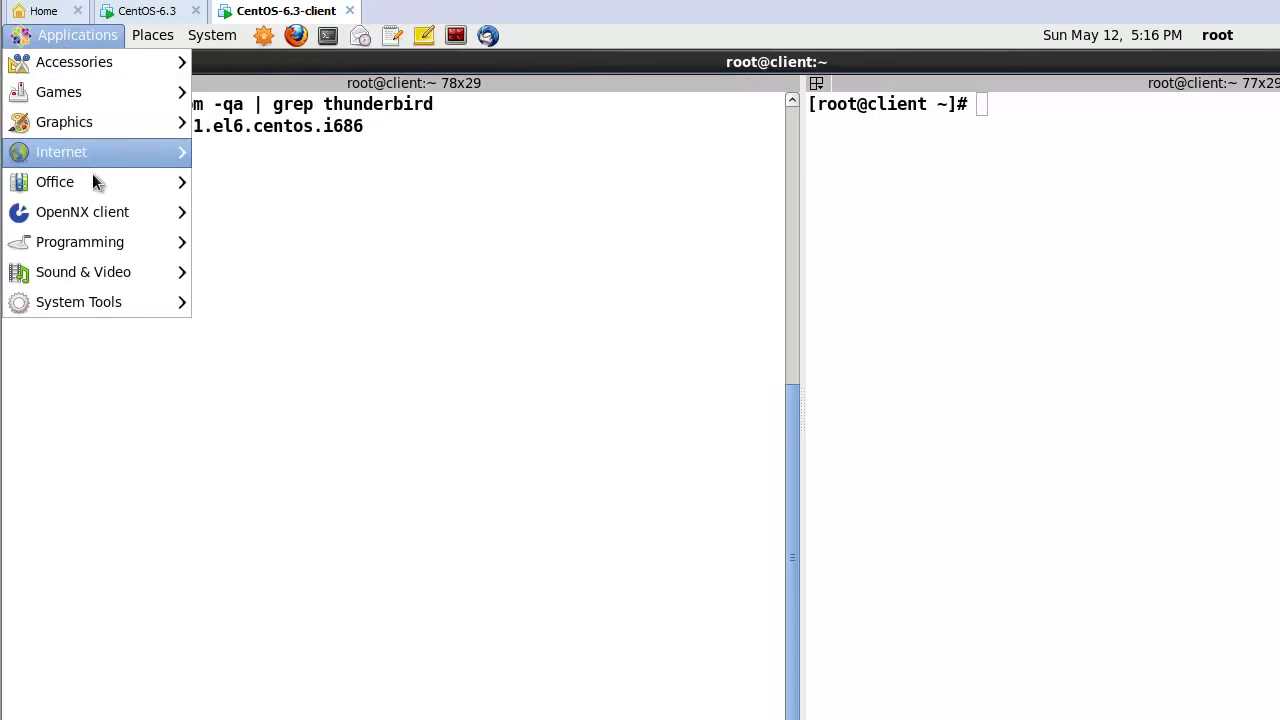
pyautogui.moveTo(91, 149)
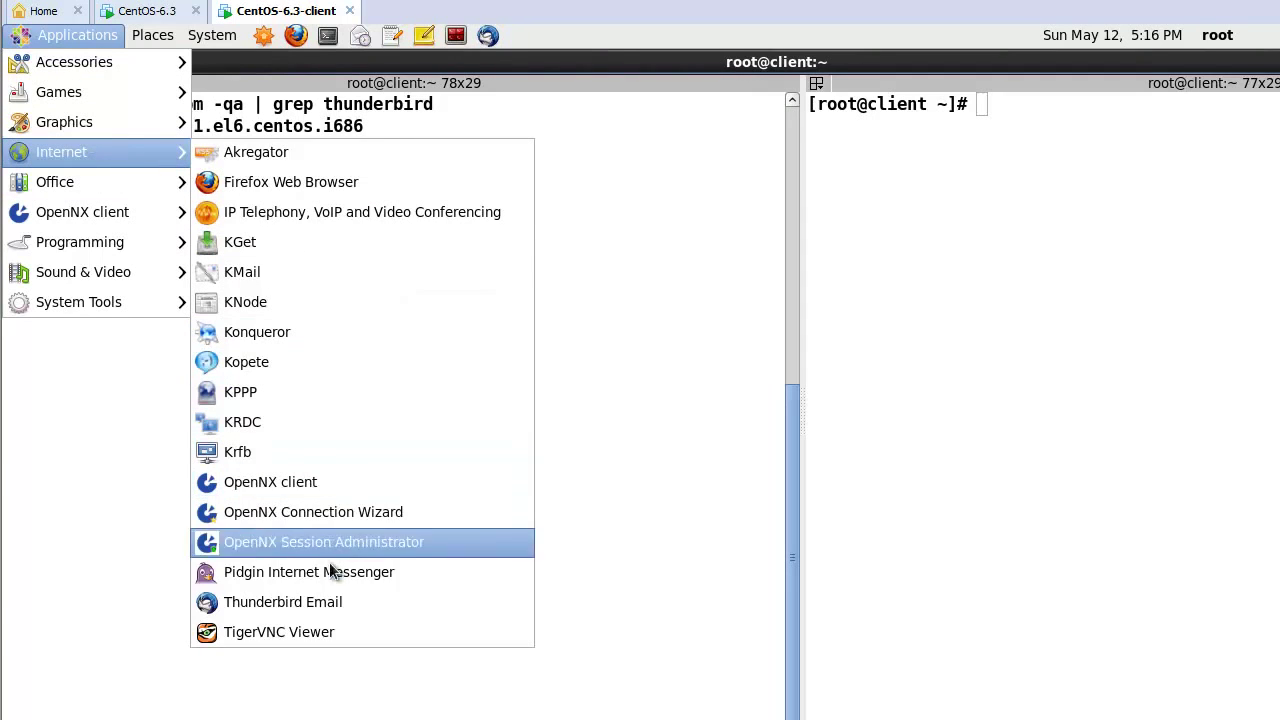
pyautogui.click(604, 350)
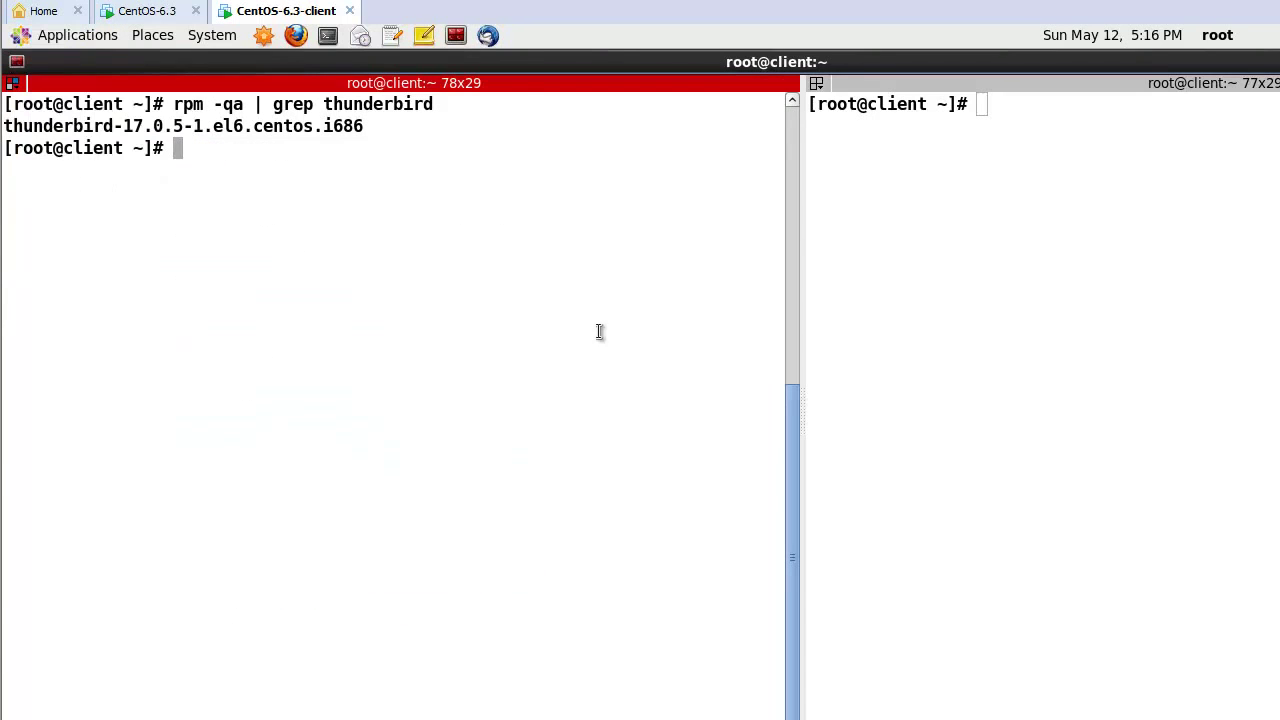
pyautogui.click(490, 38)
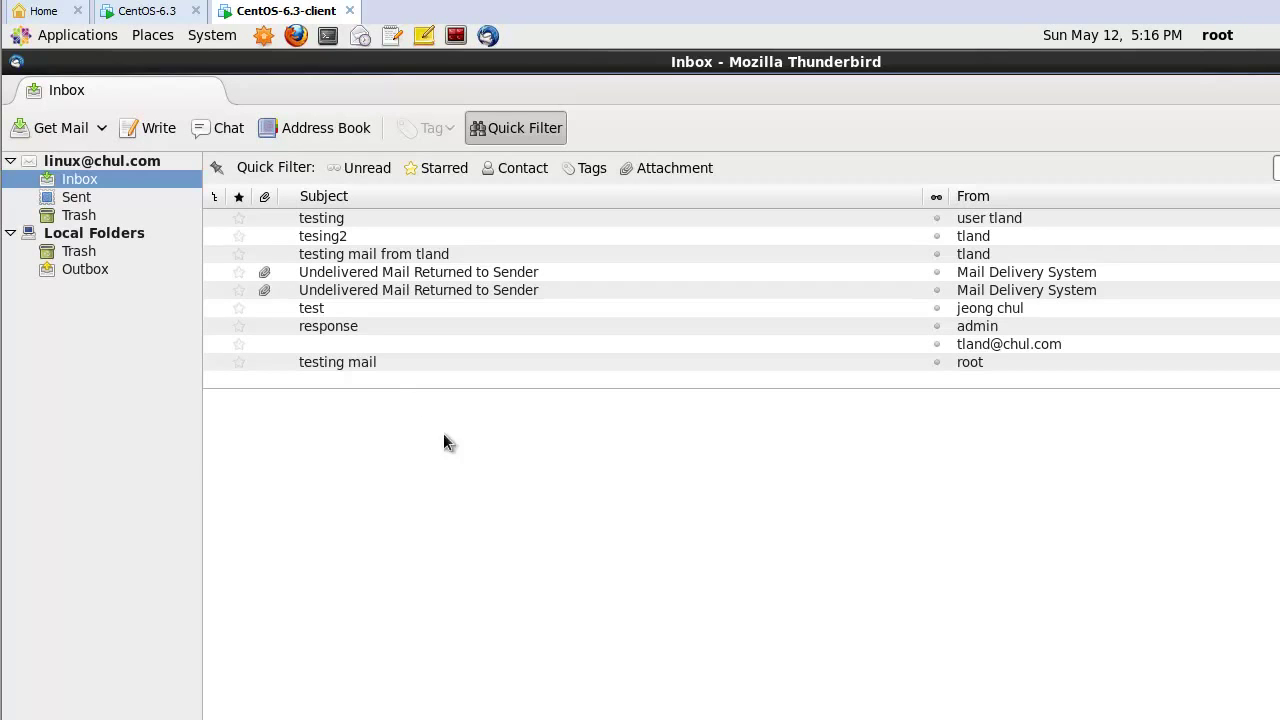
# - Start creating a new mail account and skip the new-address offer to use an existing address
pyautogui.click(71, 162)
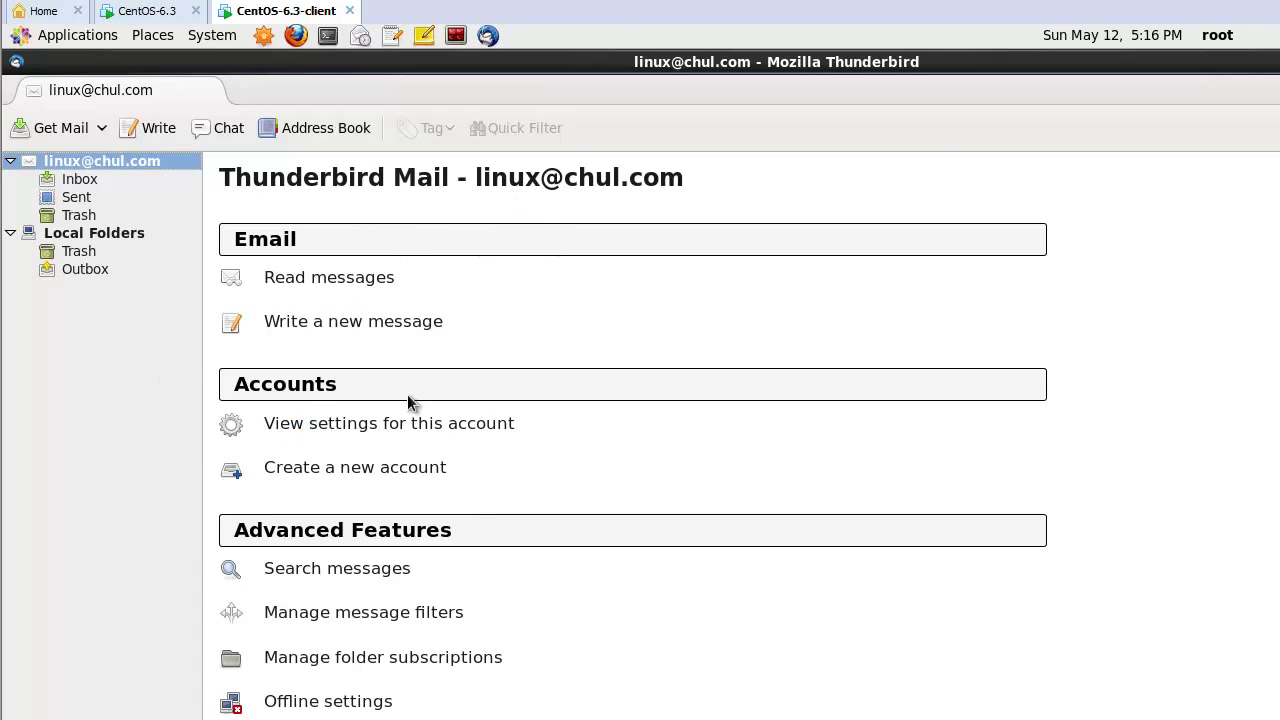
pyautogui.click(392, 472)
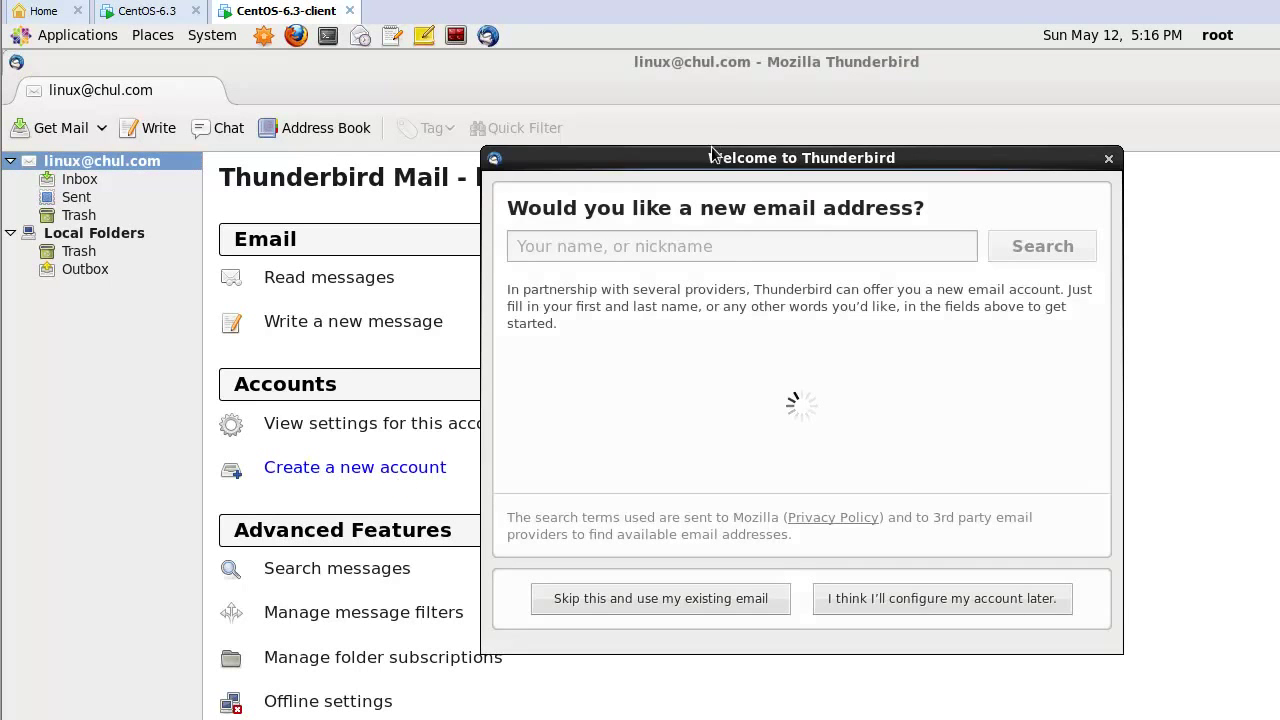
pyautogui.moveTo(712, 155); pyautogui.dragTo(694, 120)
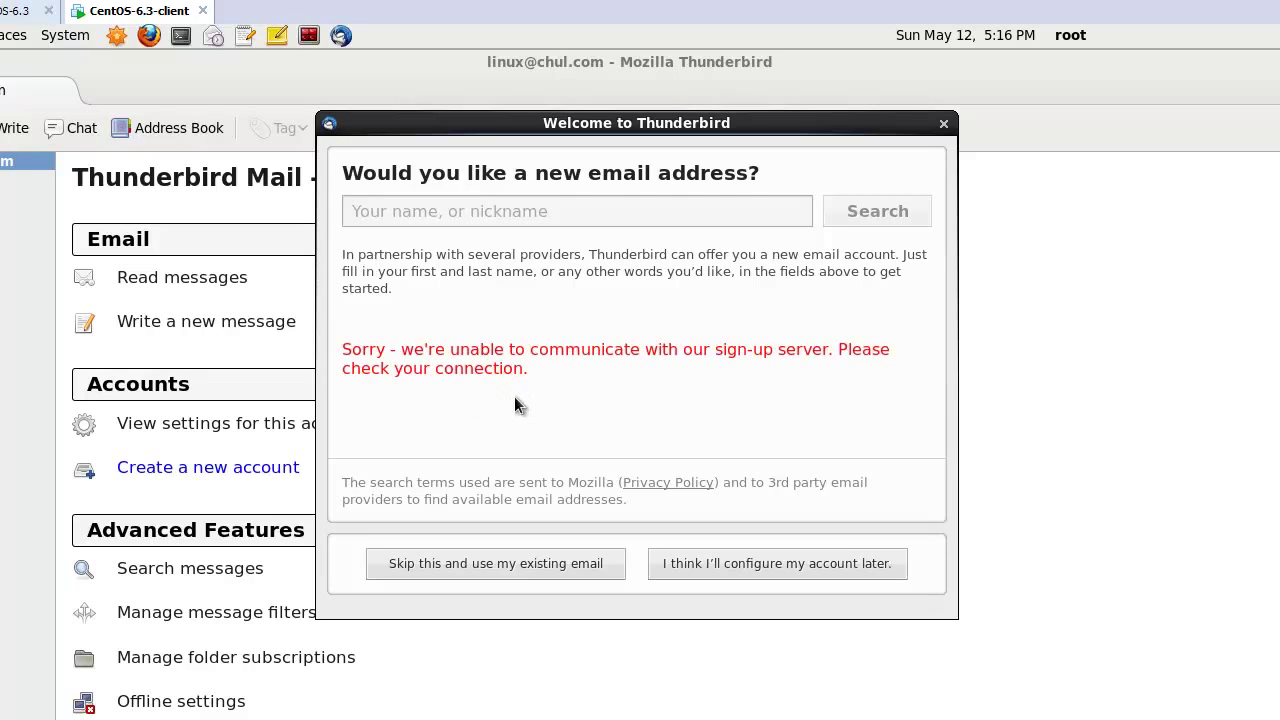
pyautogui.click(505, 573)
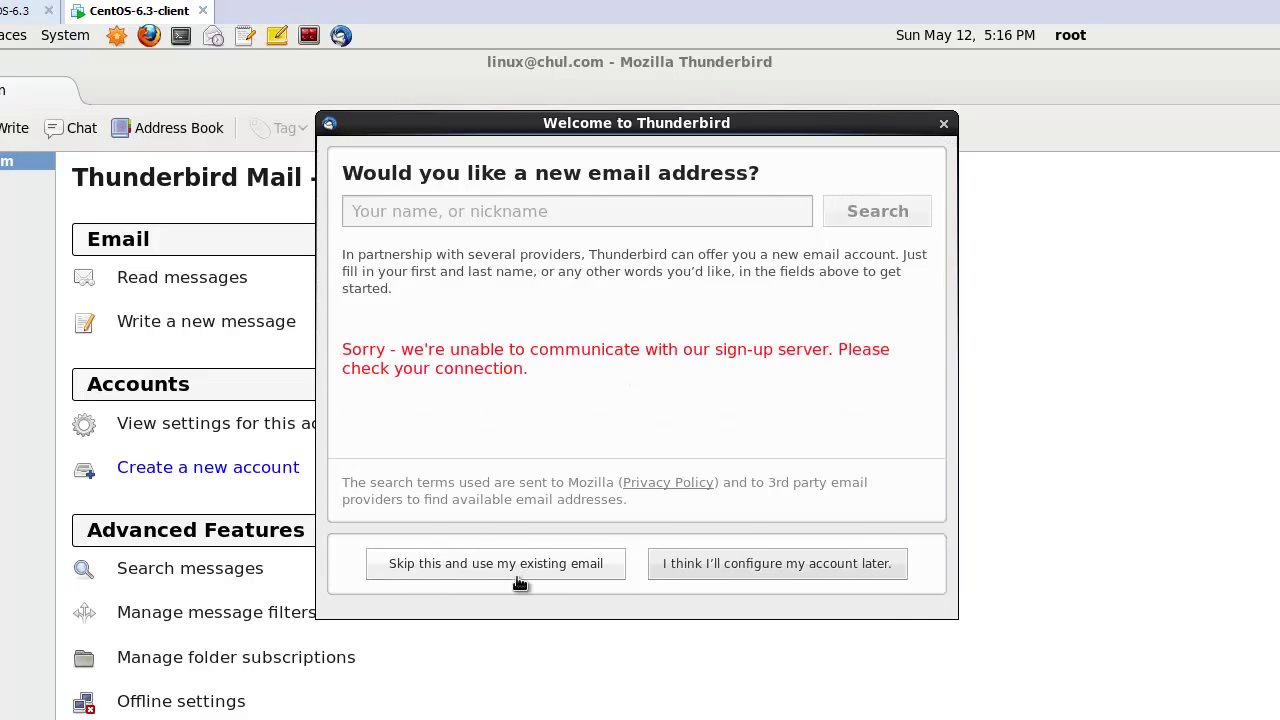
# - Enter the display name, the admin account's e-mail address and its password, then look up server settings
pyautogui.click(551, 574)
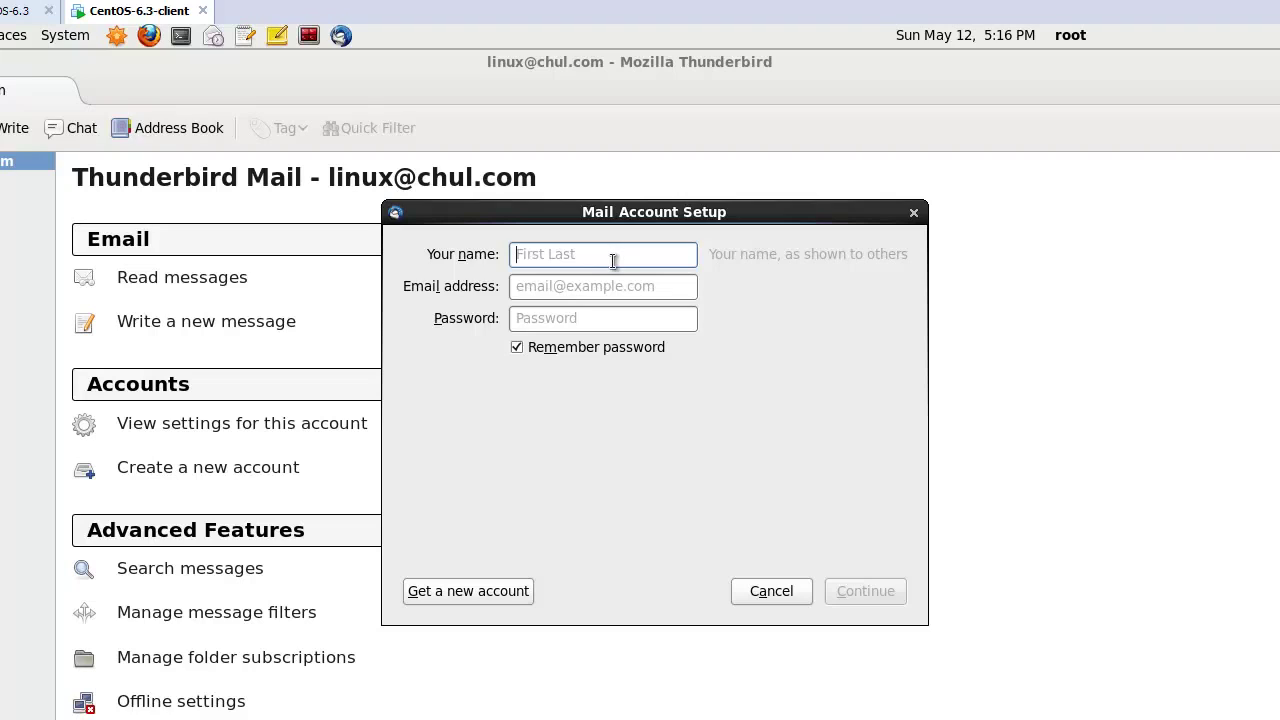
pyautogui.write('user admin')
pyautogui.click(574, 286)
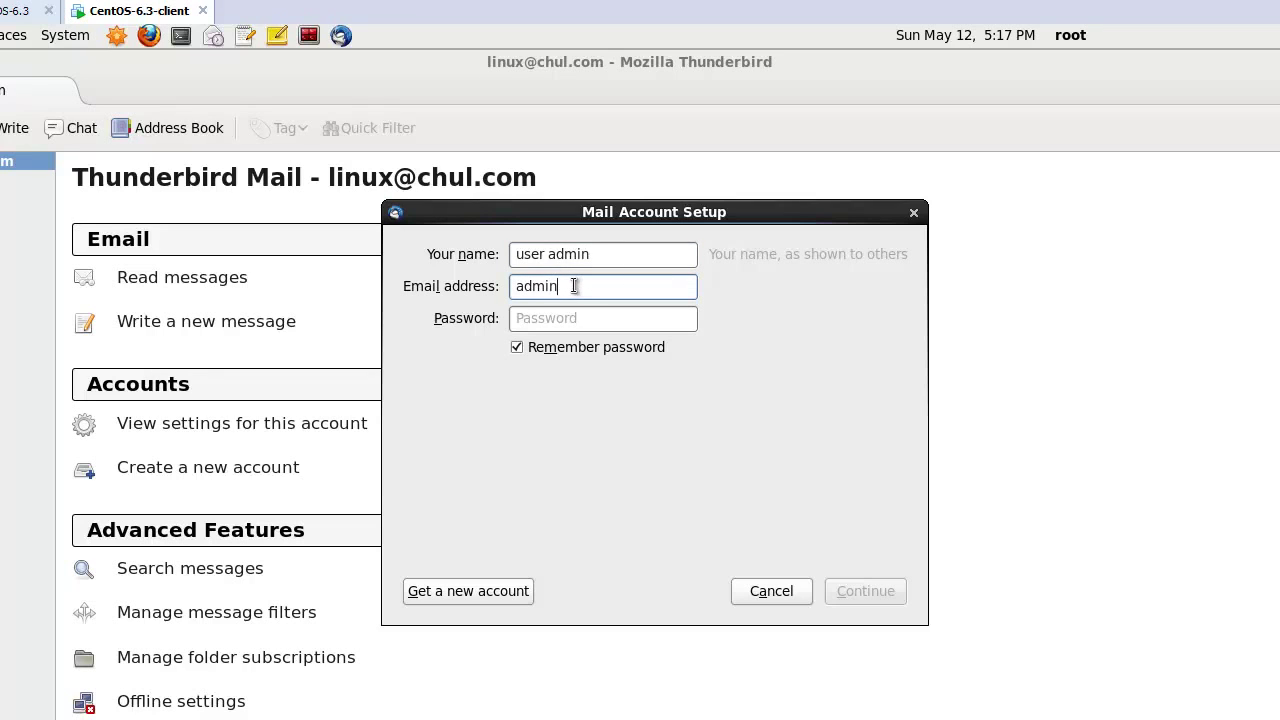
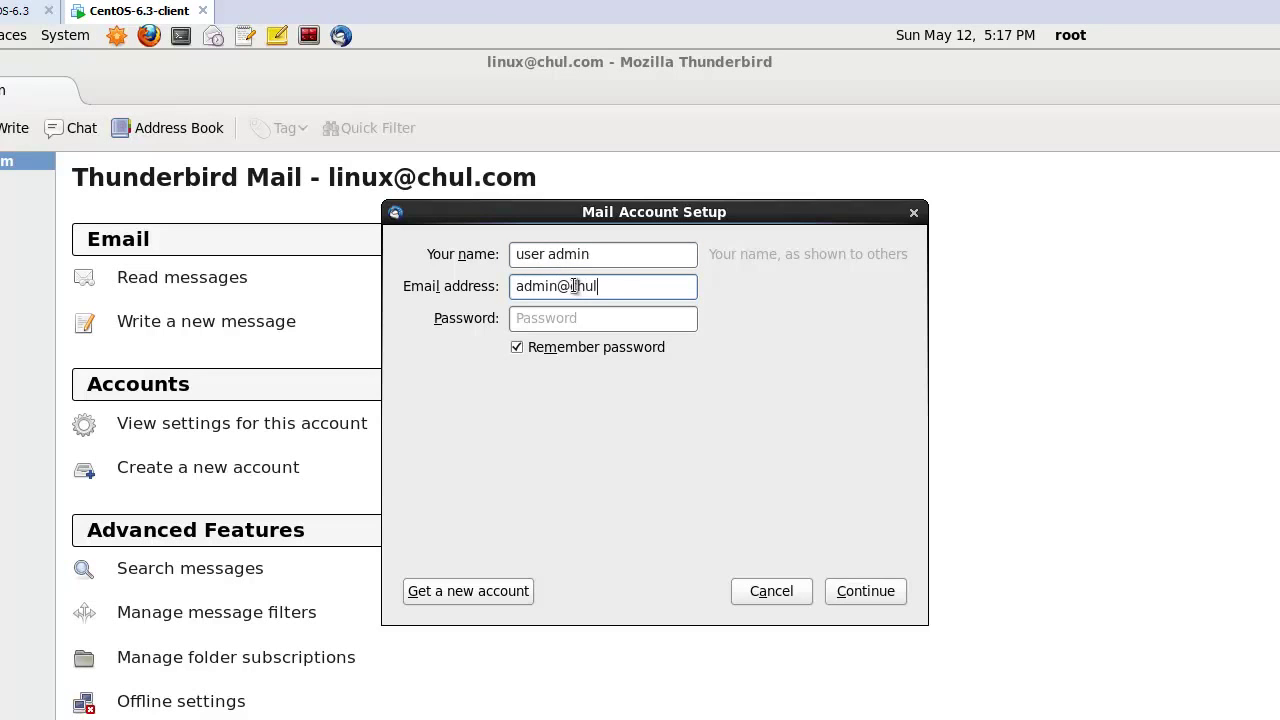
pyautogui.click(608, 322)
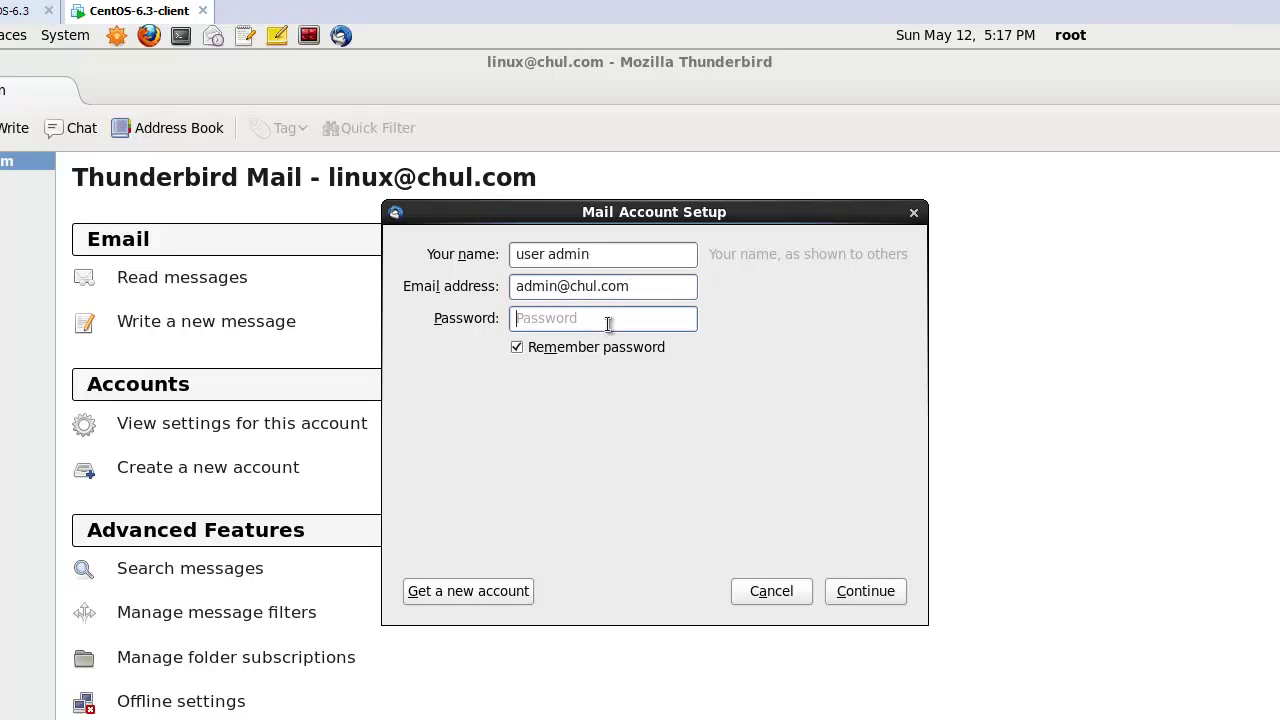
pyautogui.write('••')
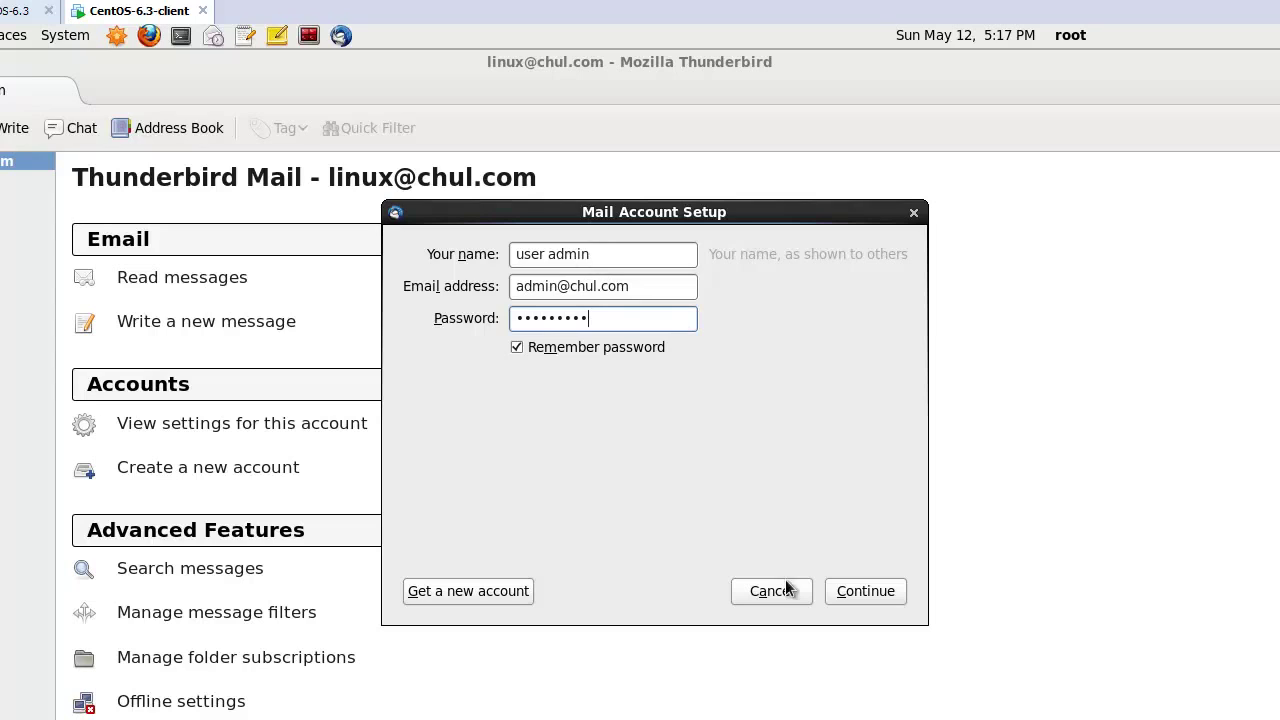
pyautogui.click(853, 591)
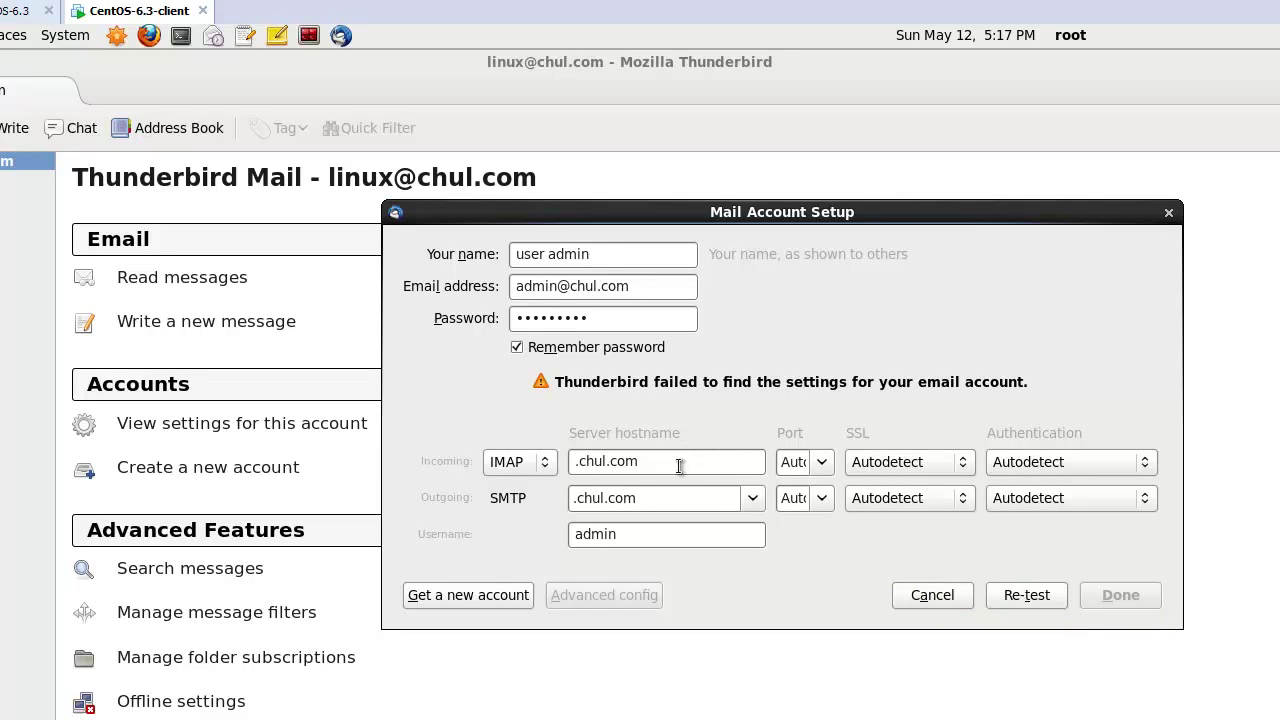
# - Keep IMAP and set both incoming and outgoing server hostnames to ms1.chul.com
pyautogui.click(546, 462)
pyautogui.click(520, 490)
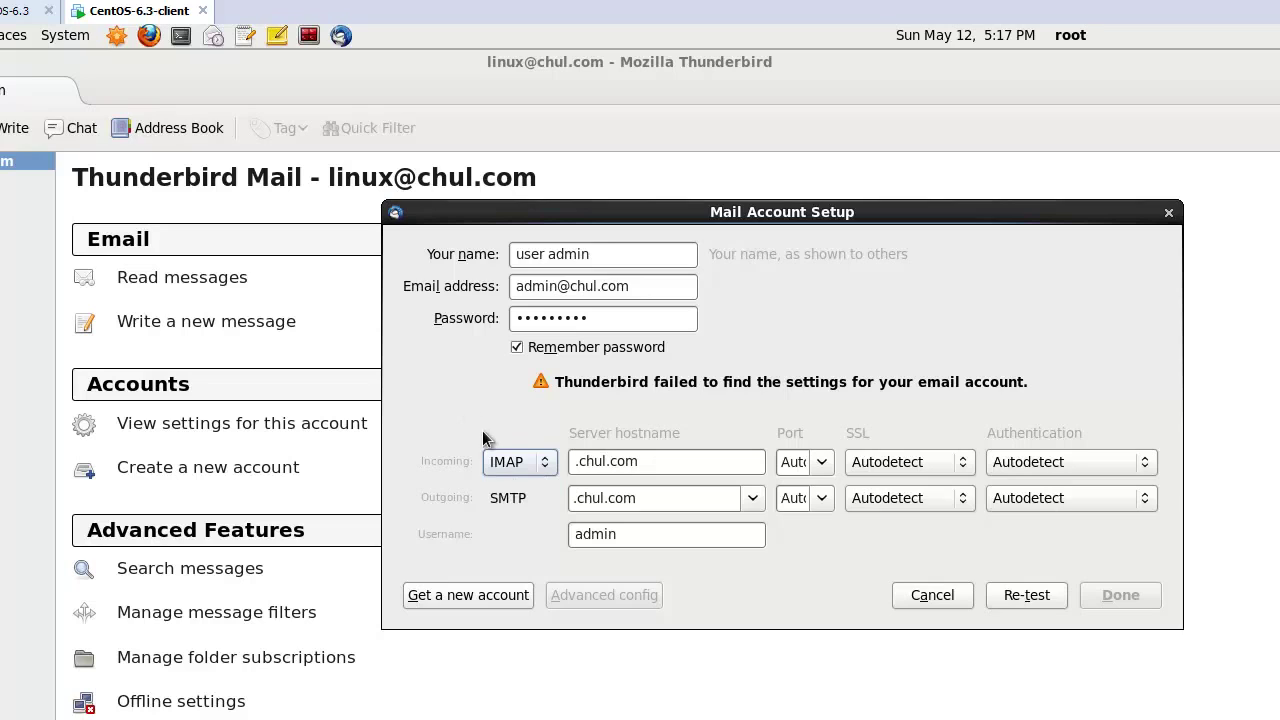
pyautogui.click(660, 461)
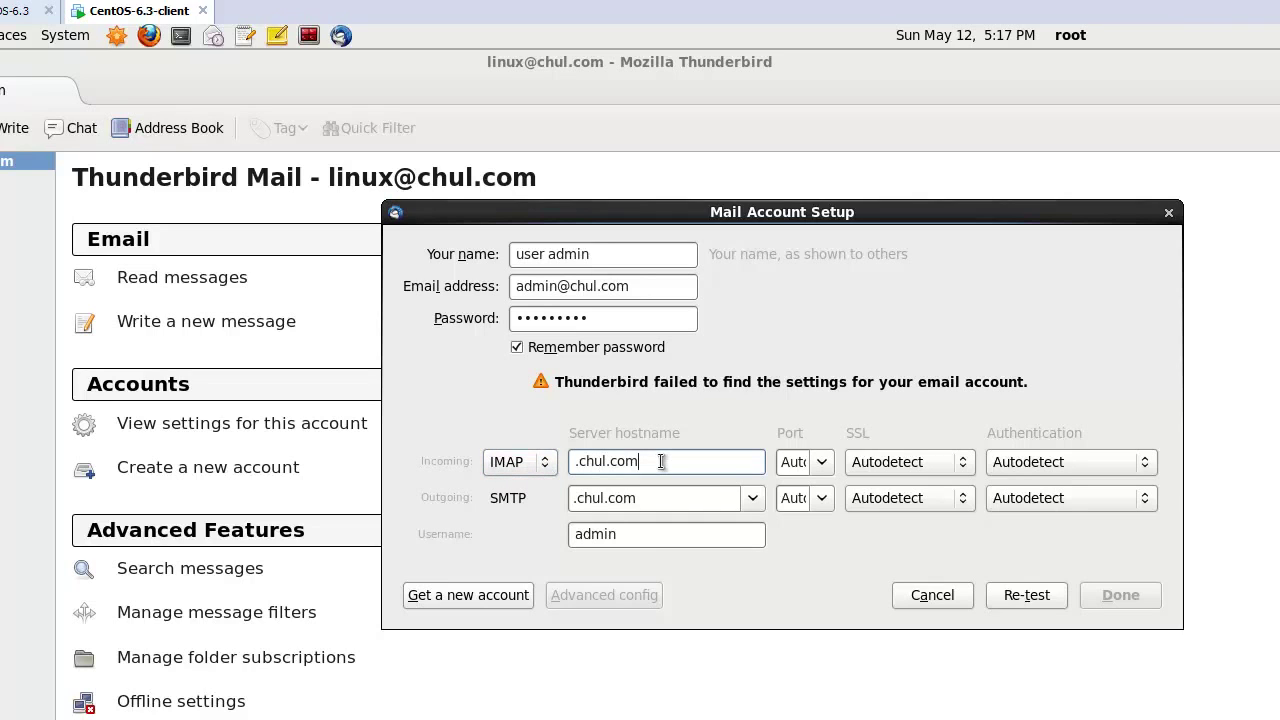
pyautogui.press('BackSpace')
pyautogui.press('BackSpace')
pyautogui.press('BackSpace')
pyautogui.press('BackSpace')
pyautogui.press('BackSpace')
pyautogui.press('BackSpace')
pyautogui.press('BackSpace')
pyautogui.press('BackSpace')
pyautogui.press('BackSpace')
pyautogui.write('ms1.chul.com')
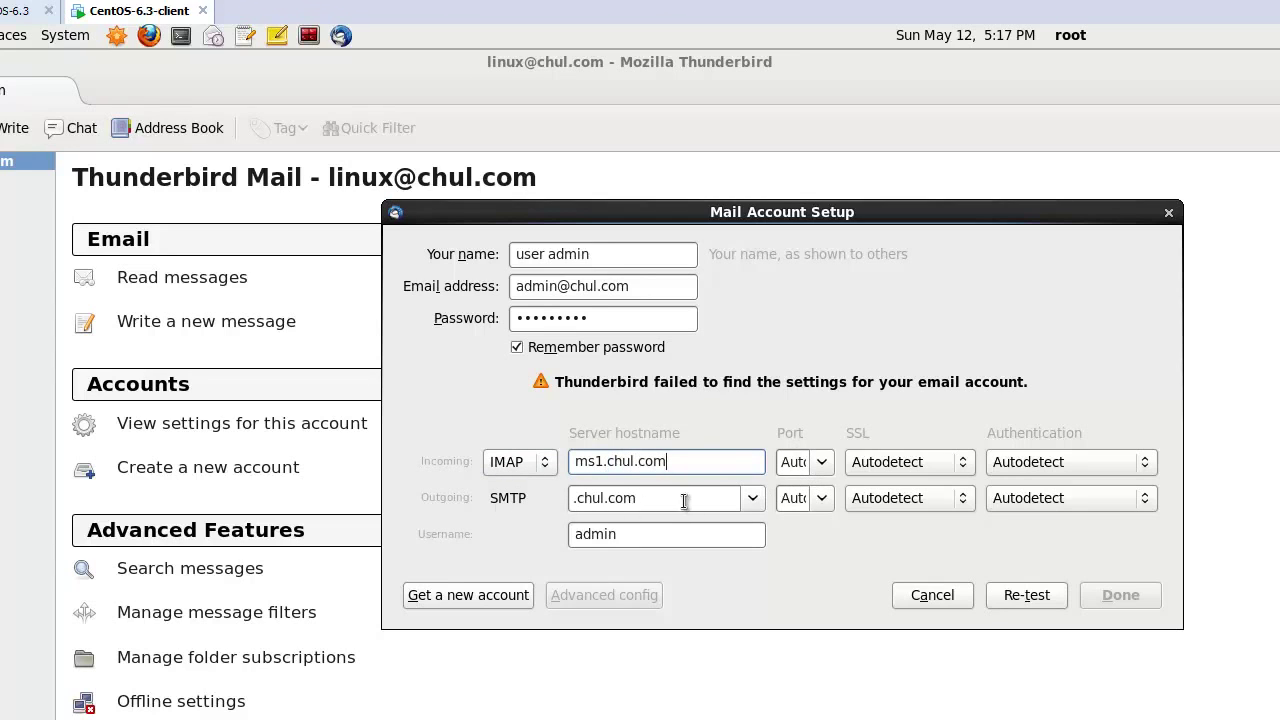
pyautogui.click(687, 499)
pyautogui.press('BackSpace')
pyautogui.press('BackSpace')
pyautogui.press('BackSpace')
pyautogui.press('BackSpace')
pyautogui.press('BackSpace')
pyautogui.press('BackSpace')
pyautogui.press('BackSpace')
pyautogui.press('BackSpace')
pyautogui.press('BackSpace')
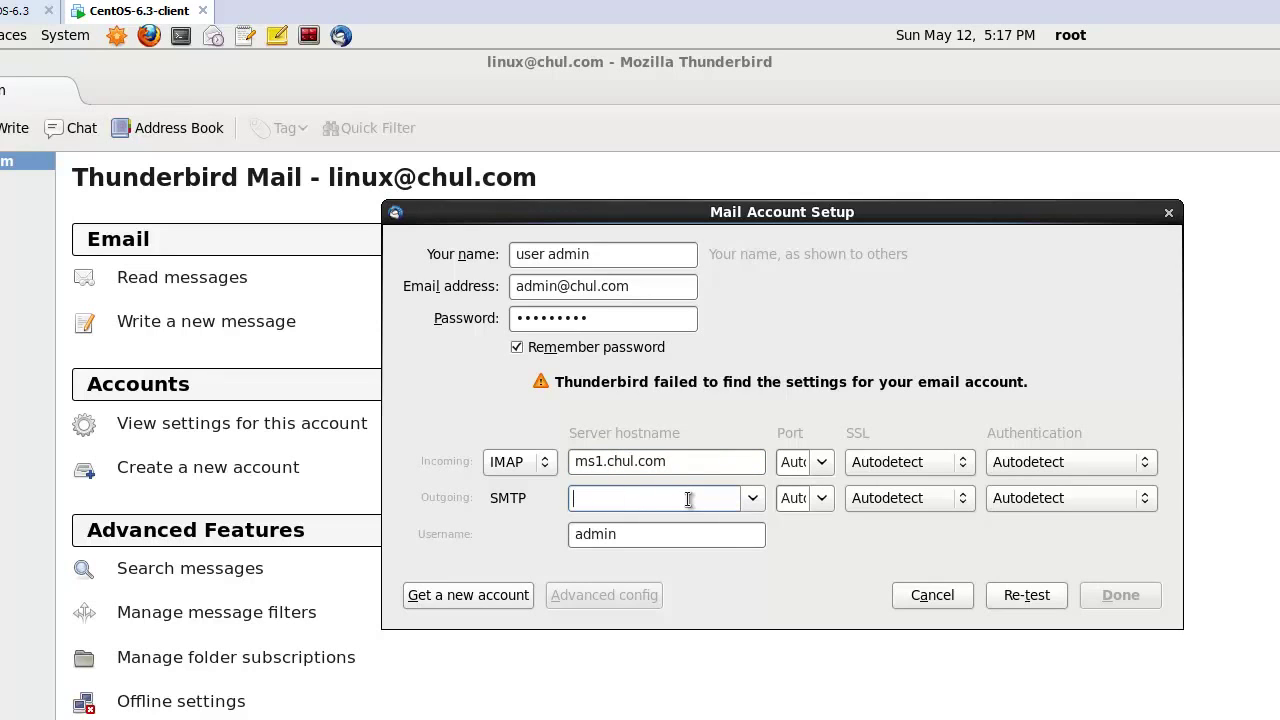
pyautogui.write('ms1.chul.com')
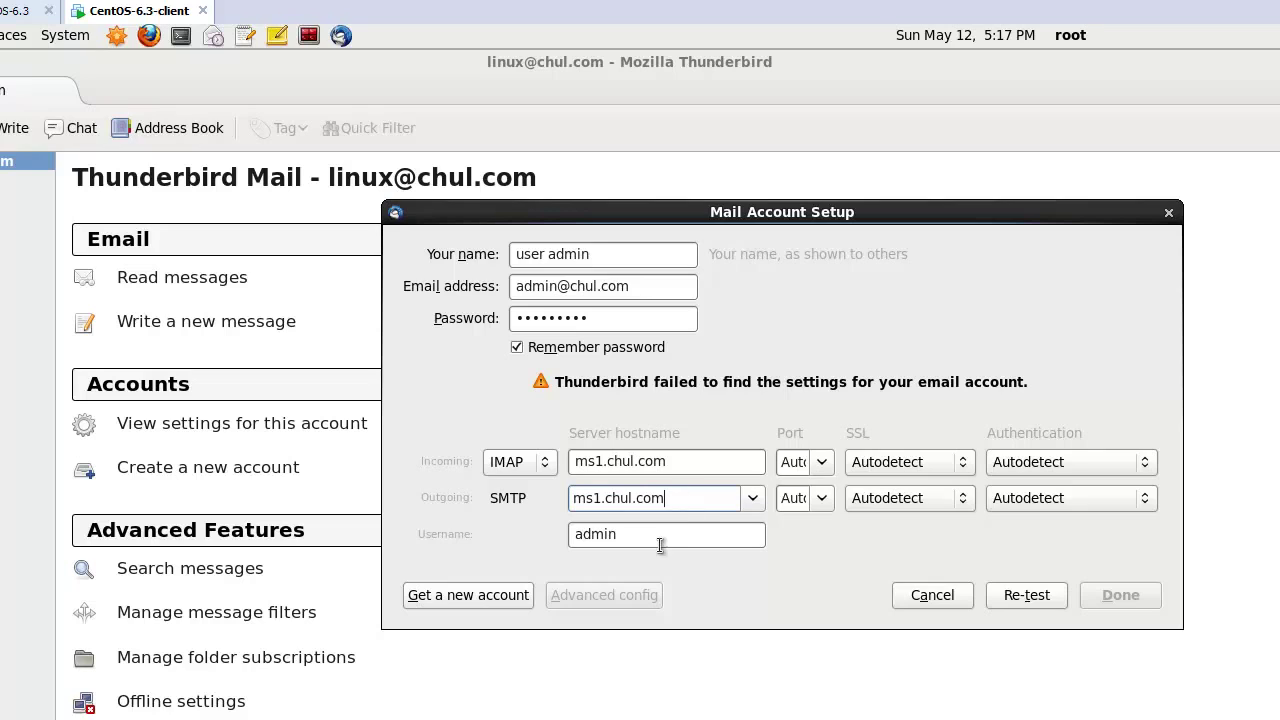
pyautogui.press('Tab')
# - Set incoming port 143 and outgoing port 25, with SSL turned off for both
pyautogui.click(822, 462)
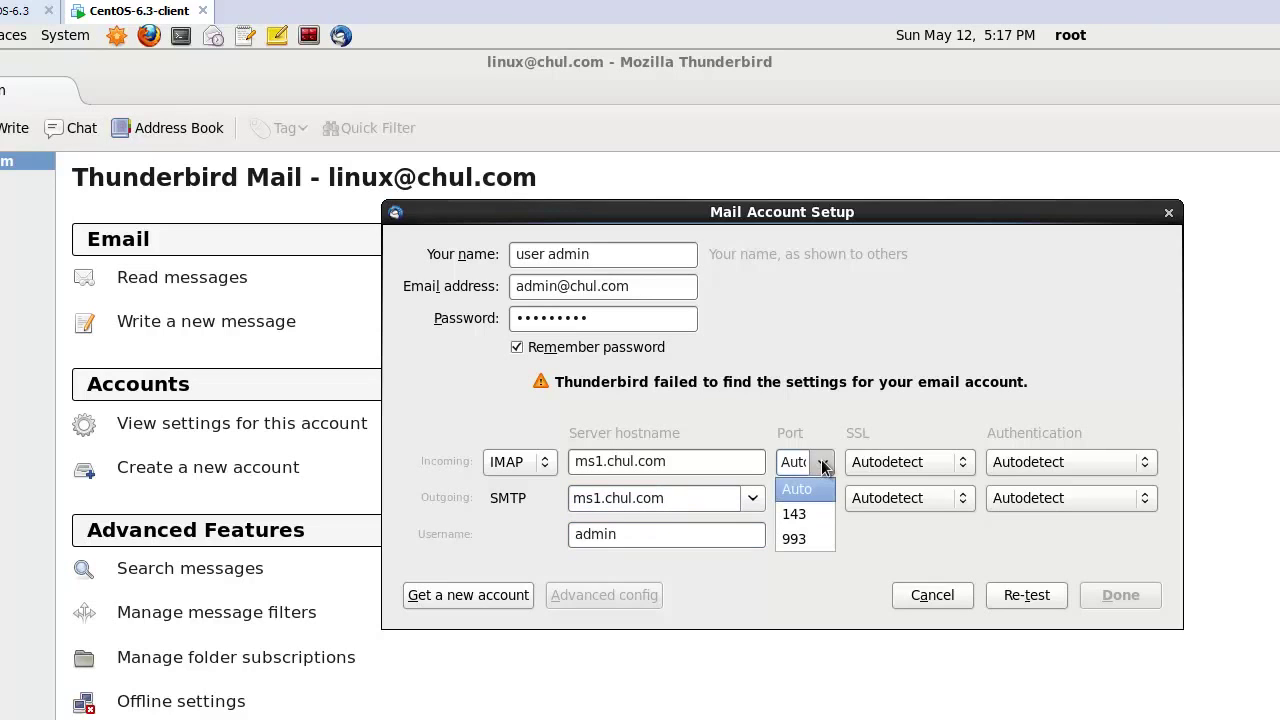
pyautogui.click(812, 514)
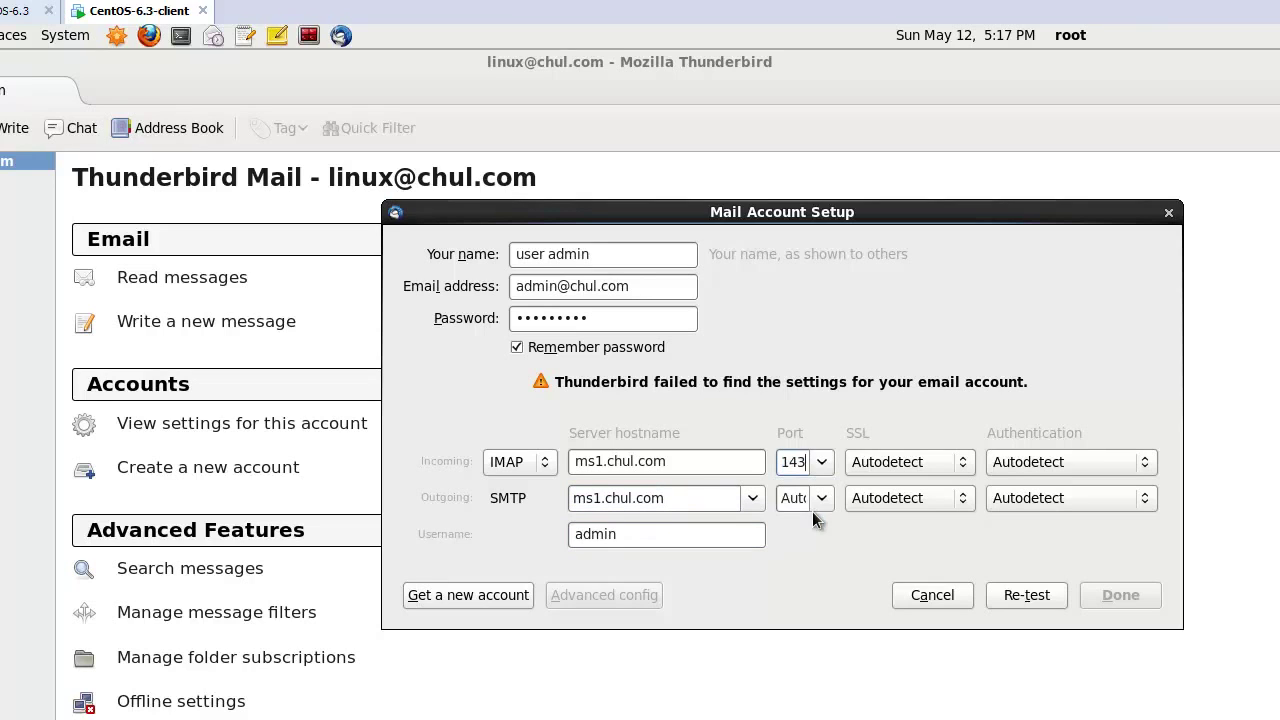
pyautogui.click(822, 498)
pyautogui.click(825, 573)
pyautogui.click(966, 462)
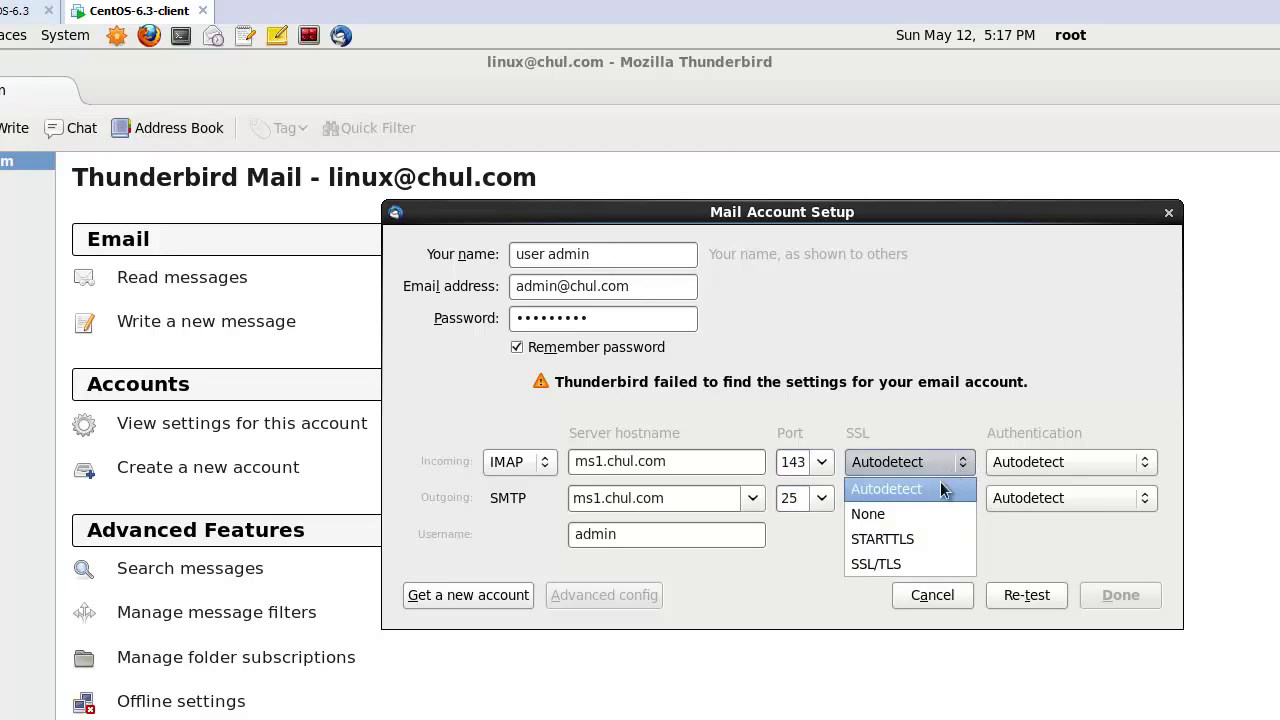
pyautogui.click(893, 514)
pyautogui.click(940, 500)
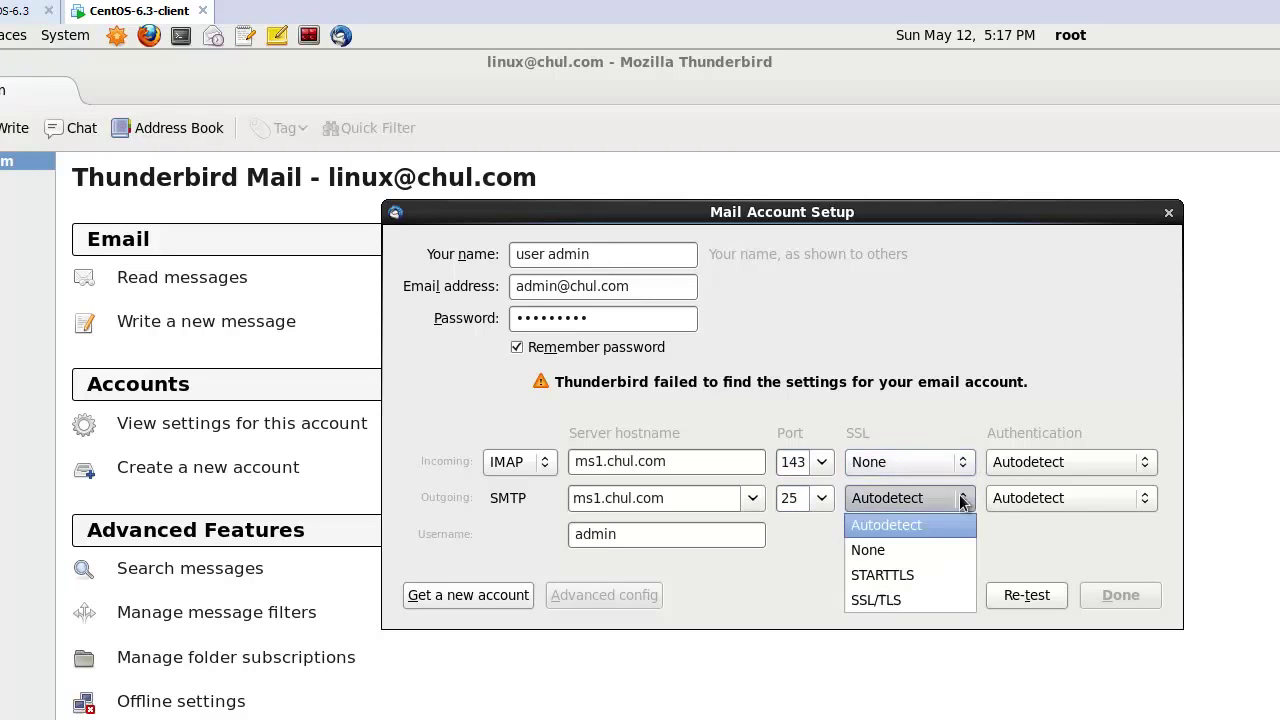
pyautogui.click(905, 550)
# - Use Normal password for incoming, No authentication for outgoing, finish, and acknowledge the unencrypted-connection risk
pyautogui.click(1145, 462)
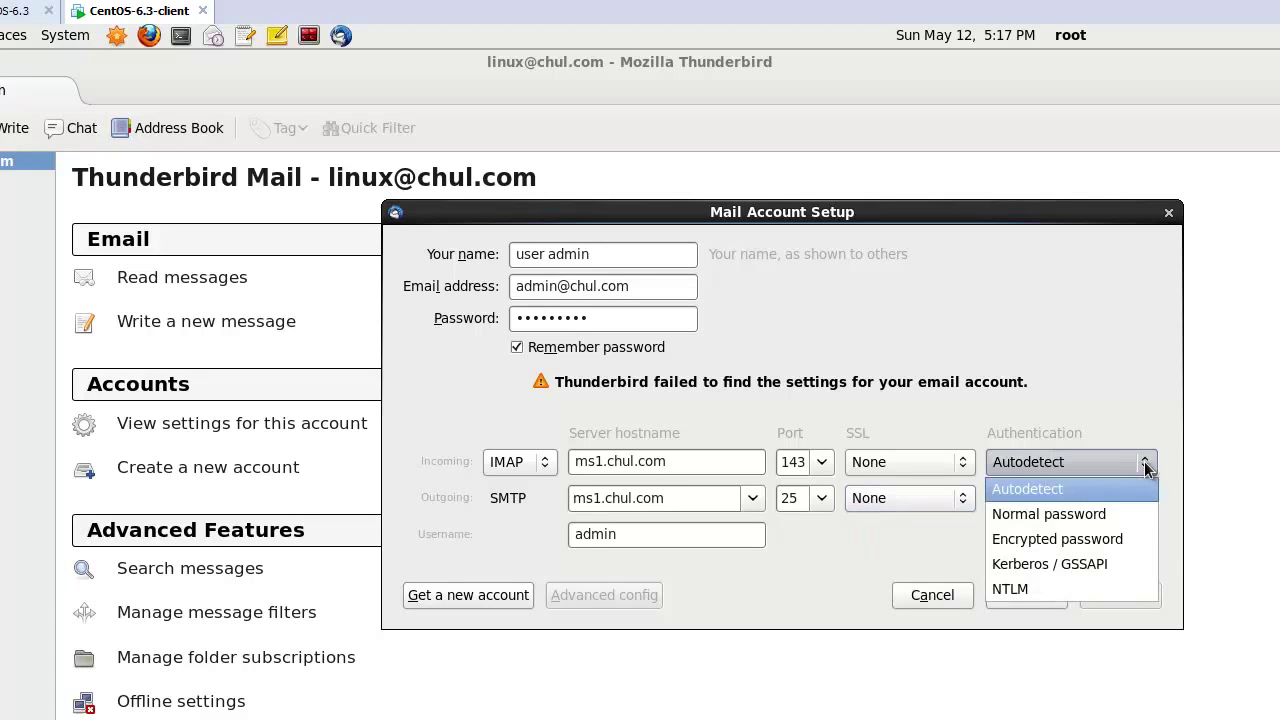
pyautogui.click(1080, 516)
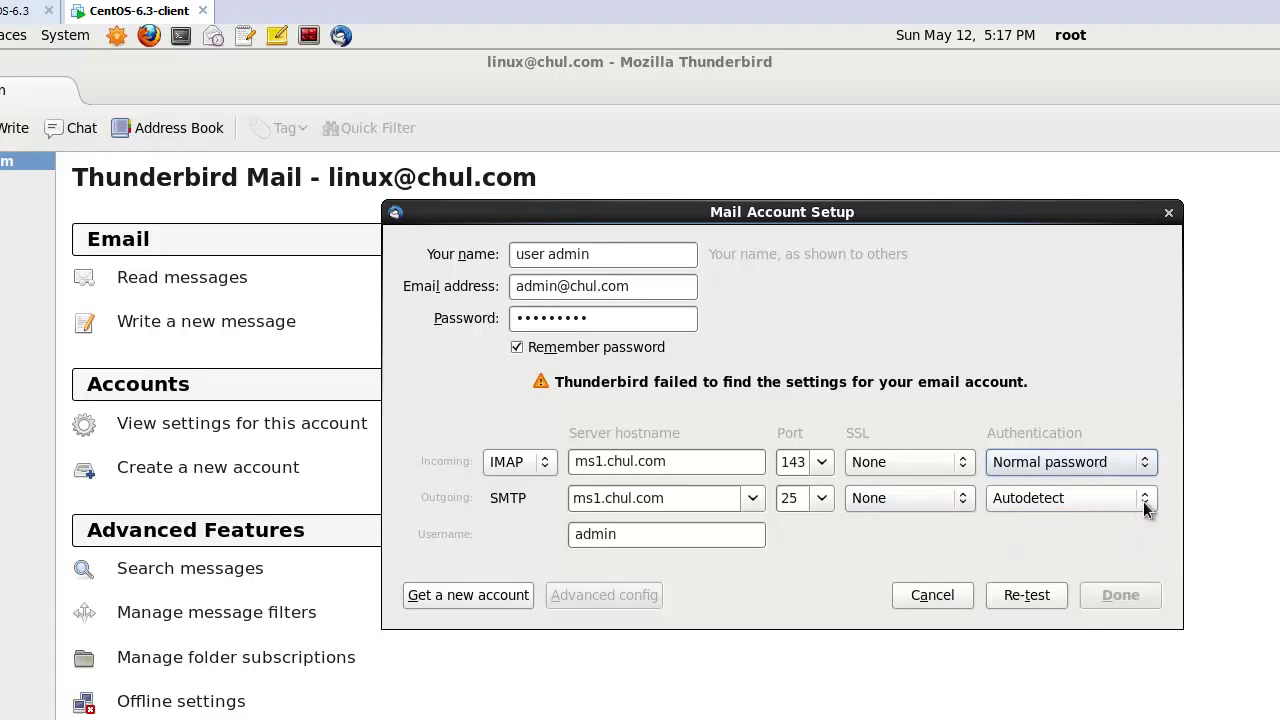
pyautogui.click(1145, 498)
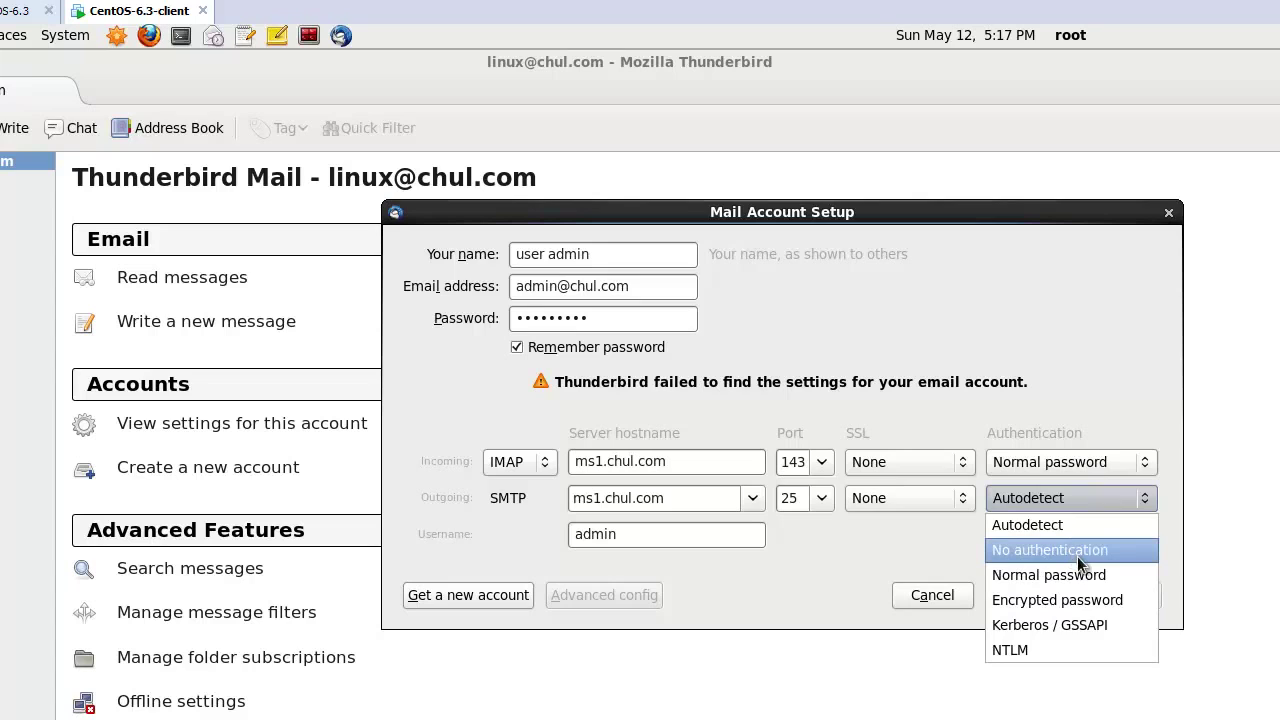
pyautogui.click(928, 537)
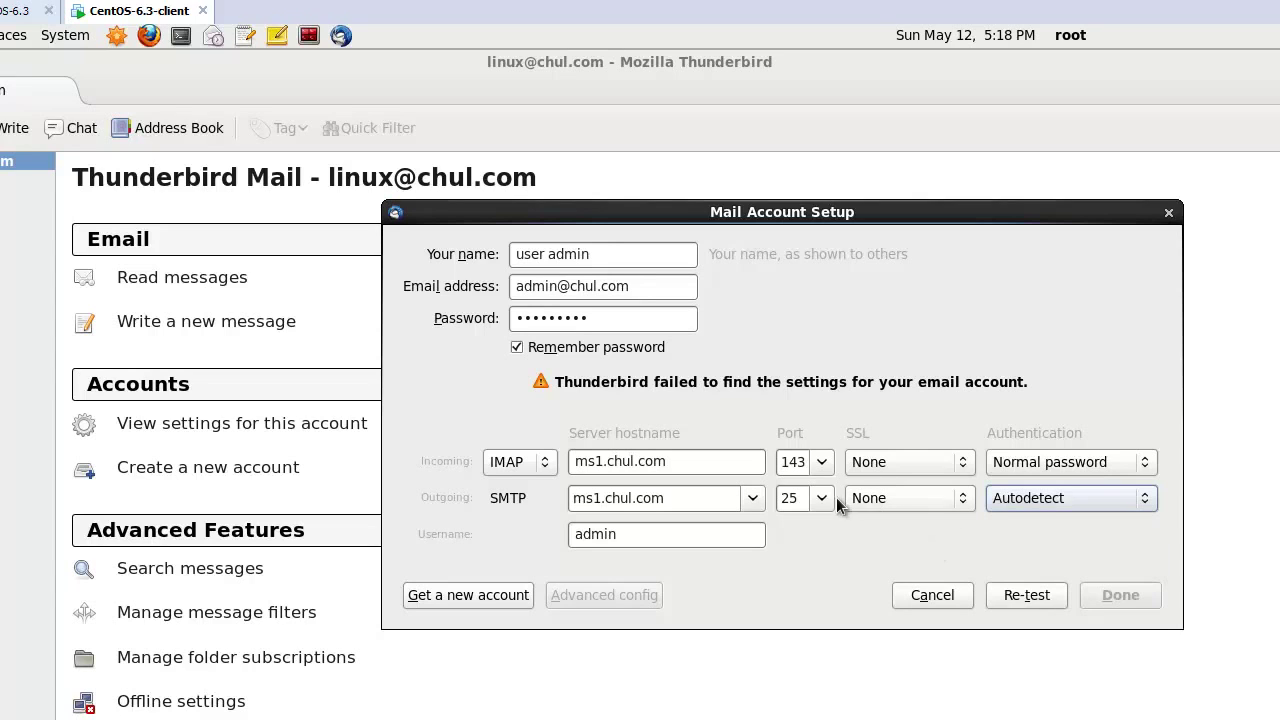
pyautogui.click(1100, 498)
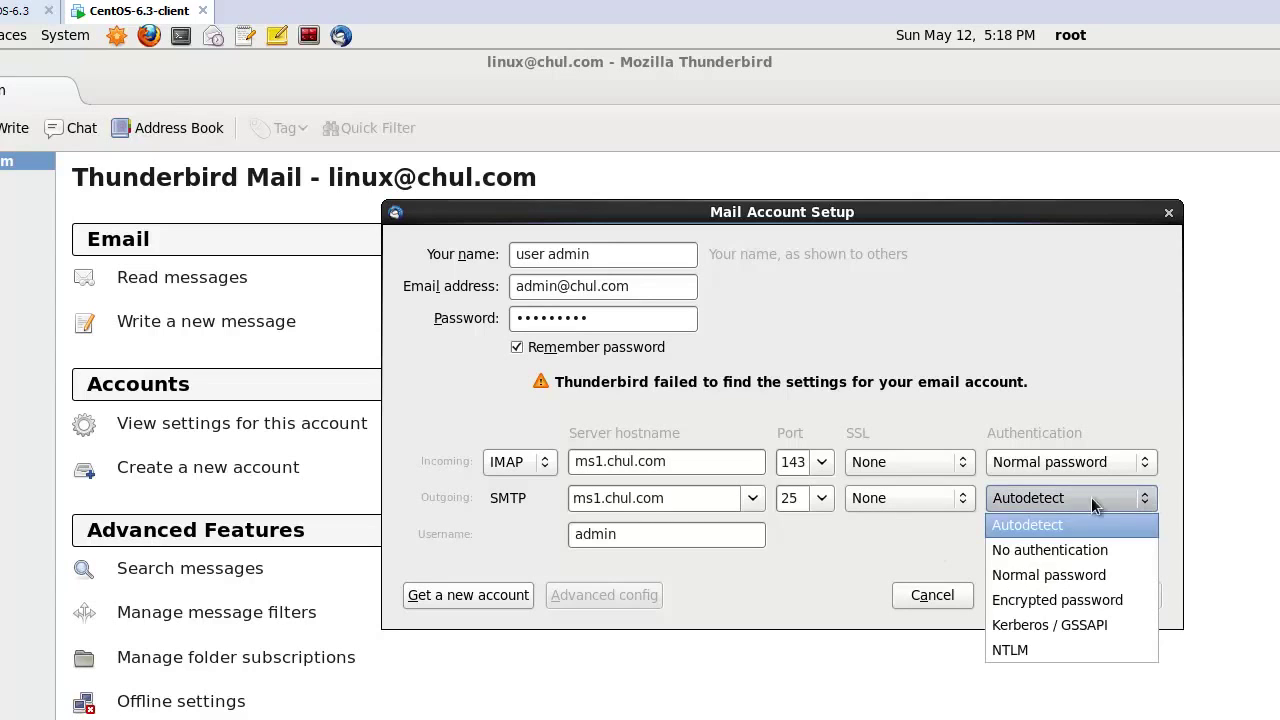
pyautogui.click(1057, 551)
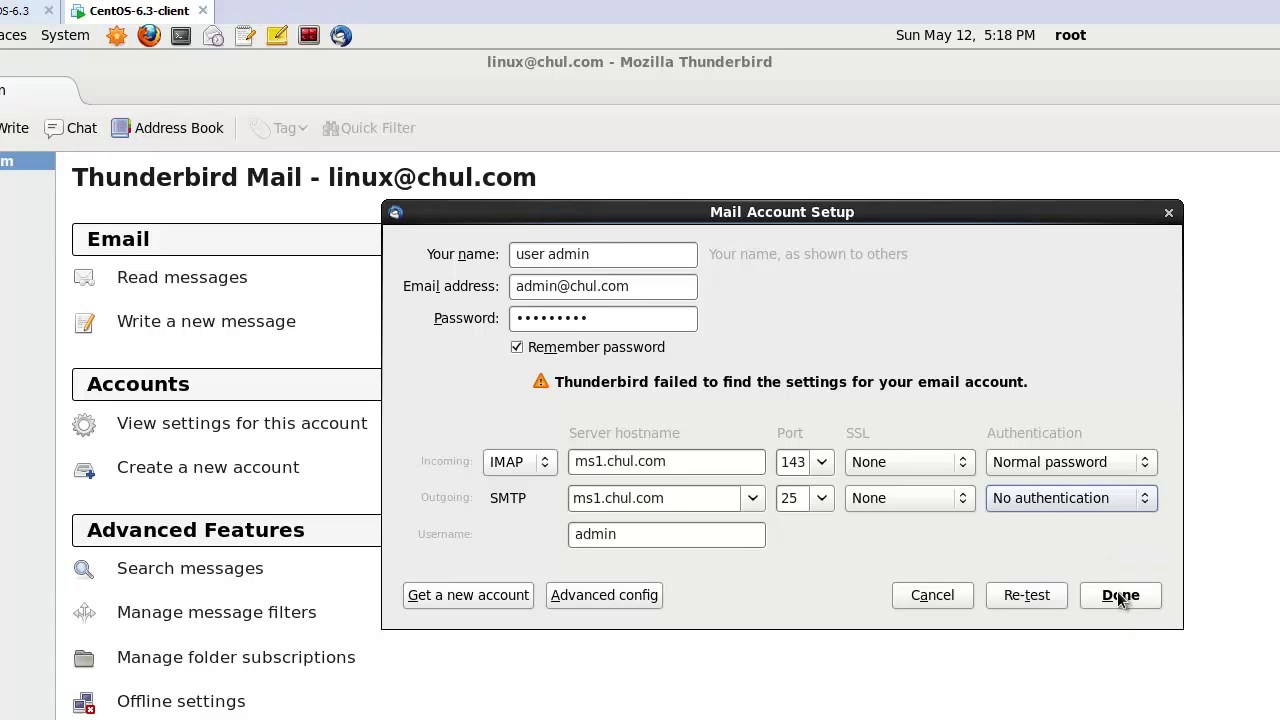
pyautogui.click(1120, 596)
pyautogui.click(528, 621)
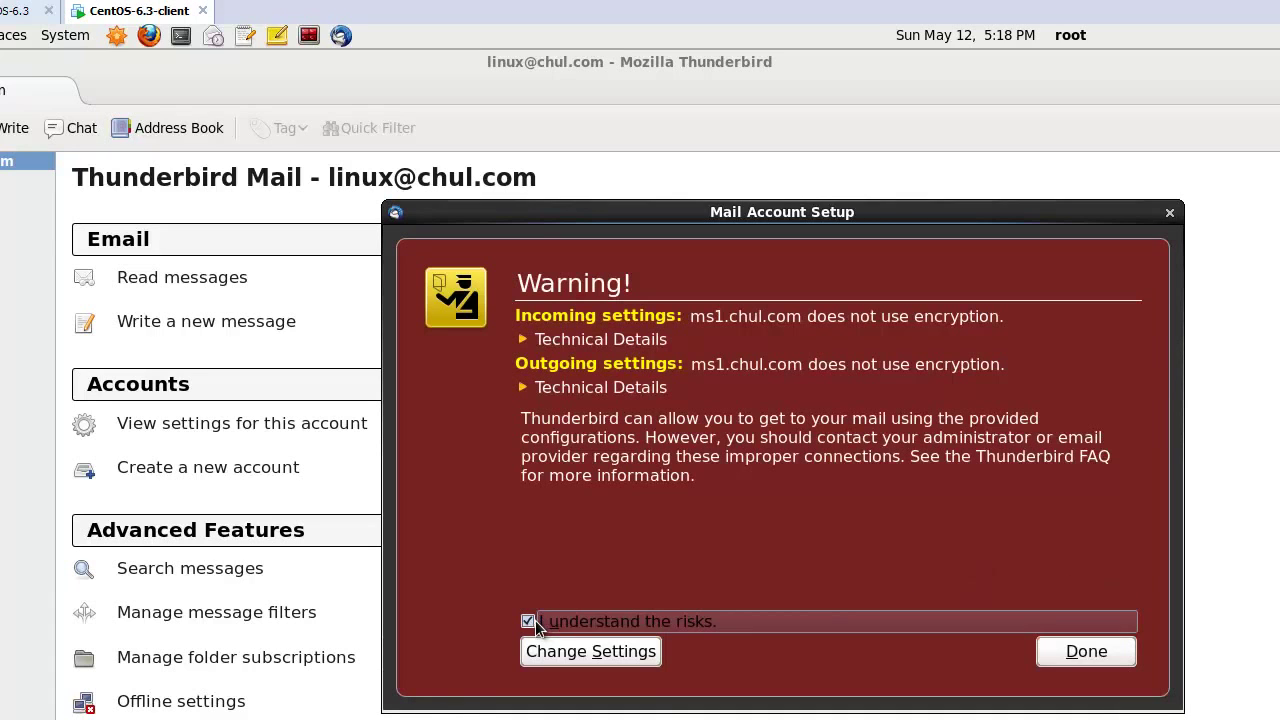
# - Confirm account creation and open the new admin account's Inbox to view received messages
pyautogui.click(1068, 653)
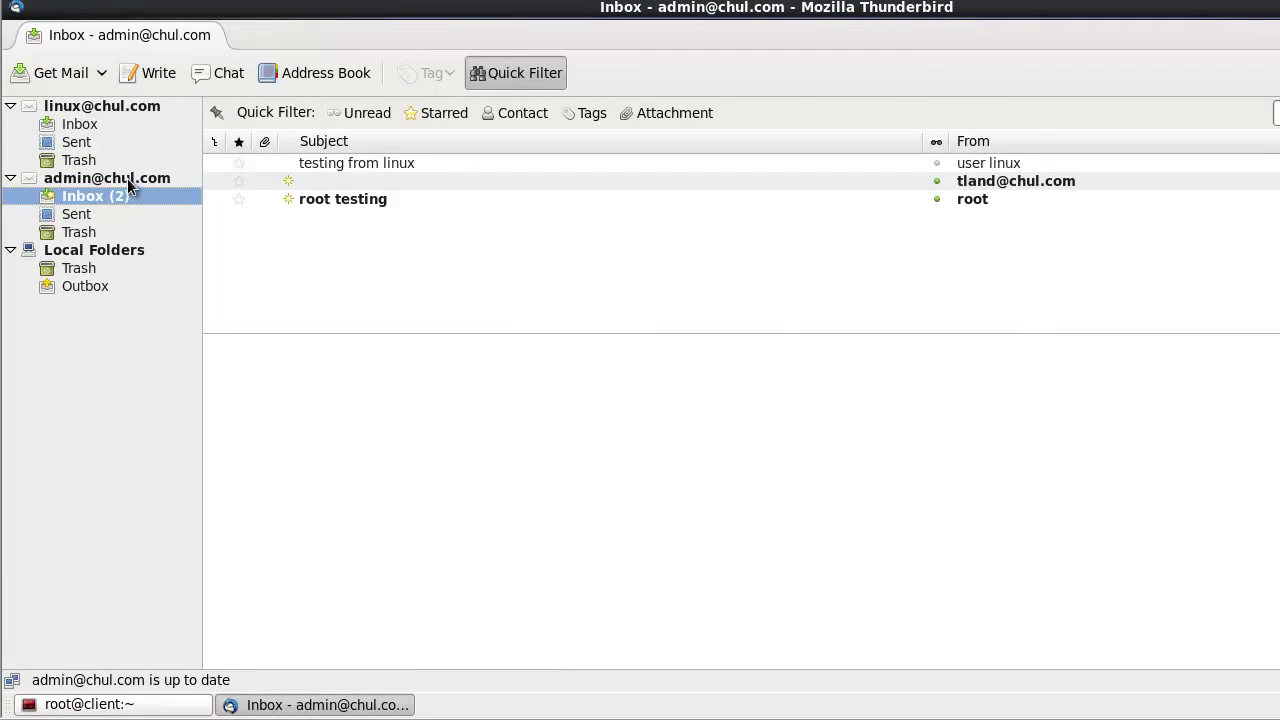
pyautogui.click(125, 180)
pyautogui.click(116, 197)
pyautogui.click(130, 178)
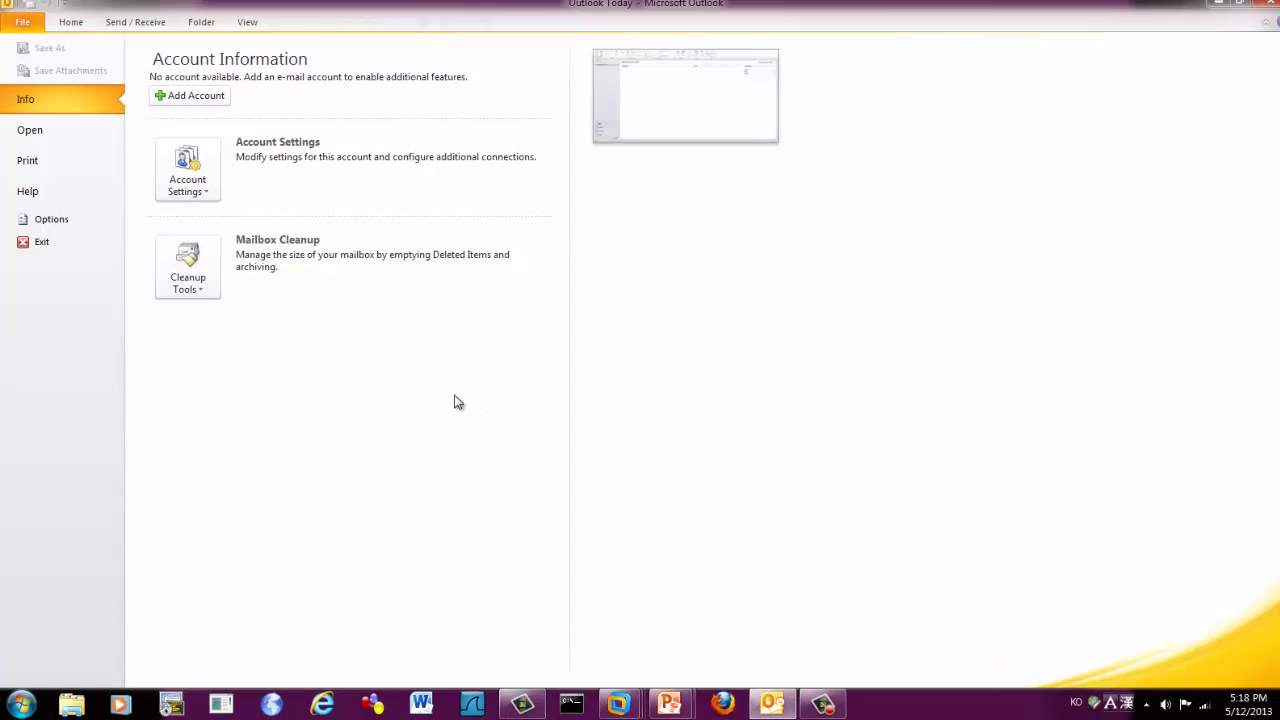
# - Add a new account with manually configured server settings, choosing Internet E-mail as the service
pyautogui.click(196, 100)
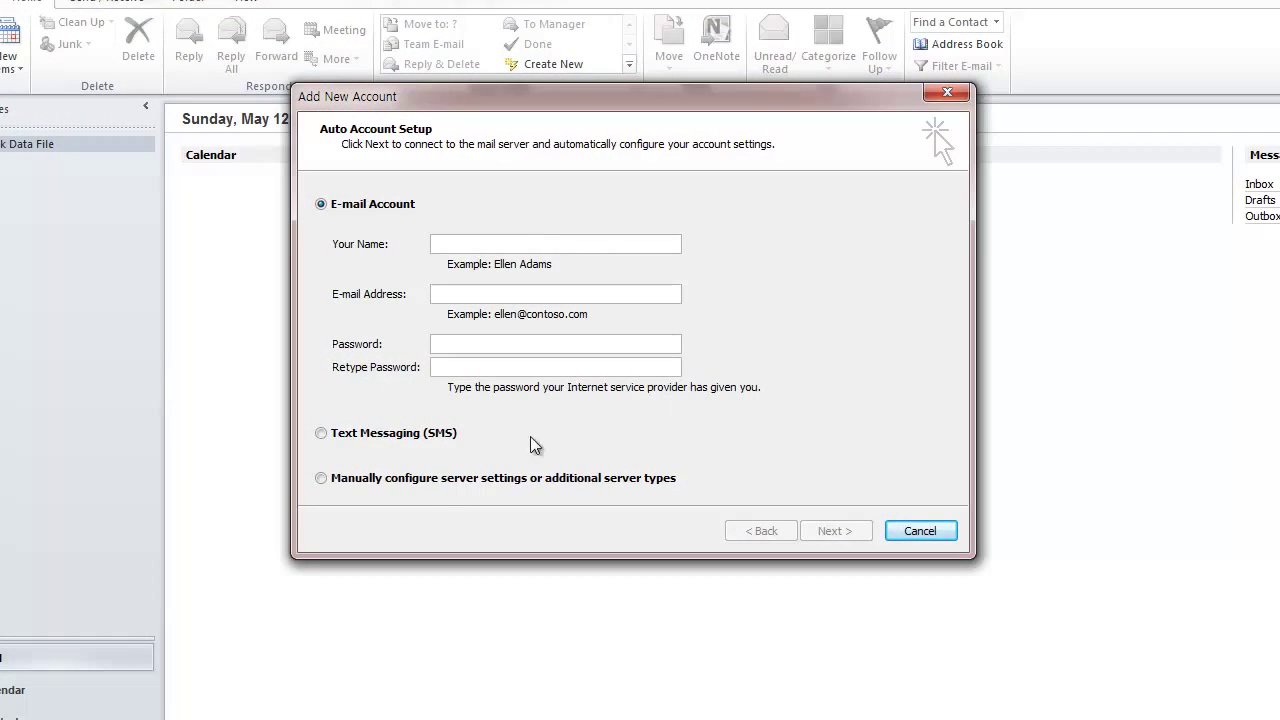
pyautogui.click(321, 479)
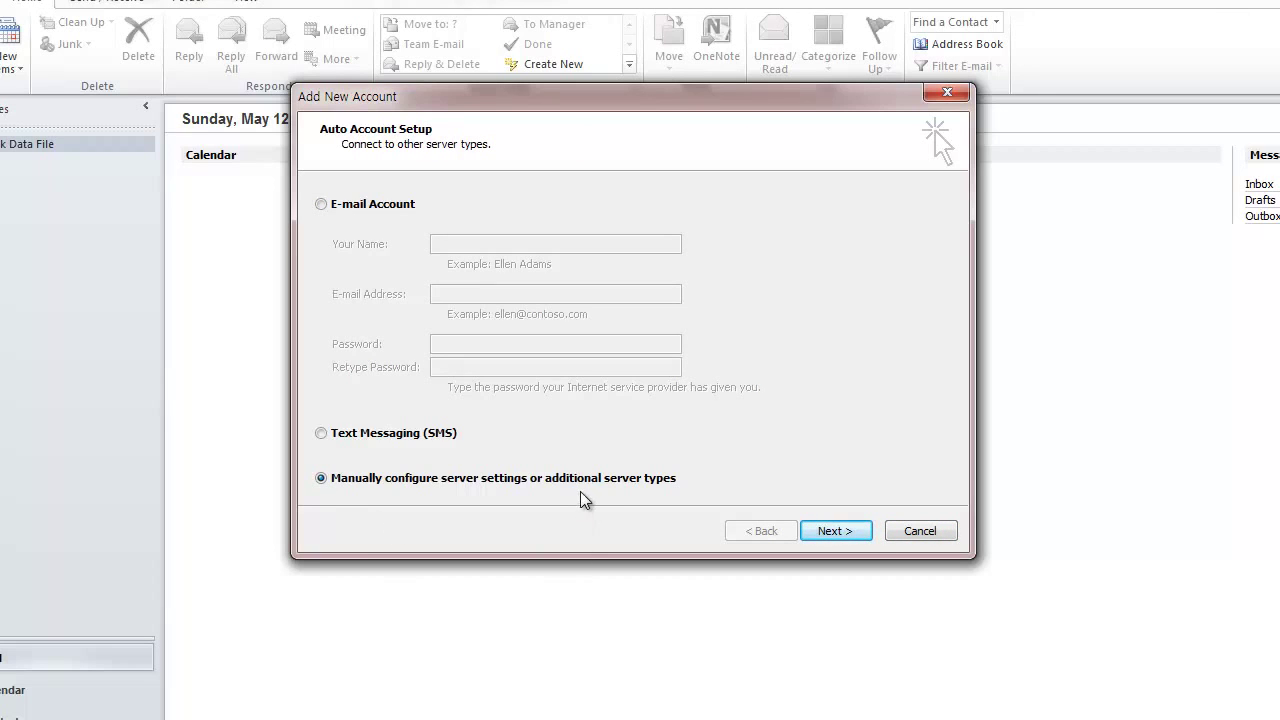
pyautogui.click(829, 531)
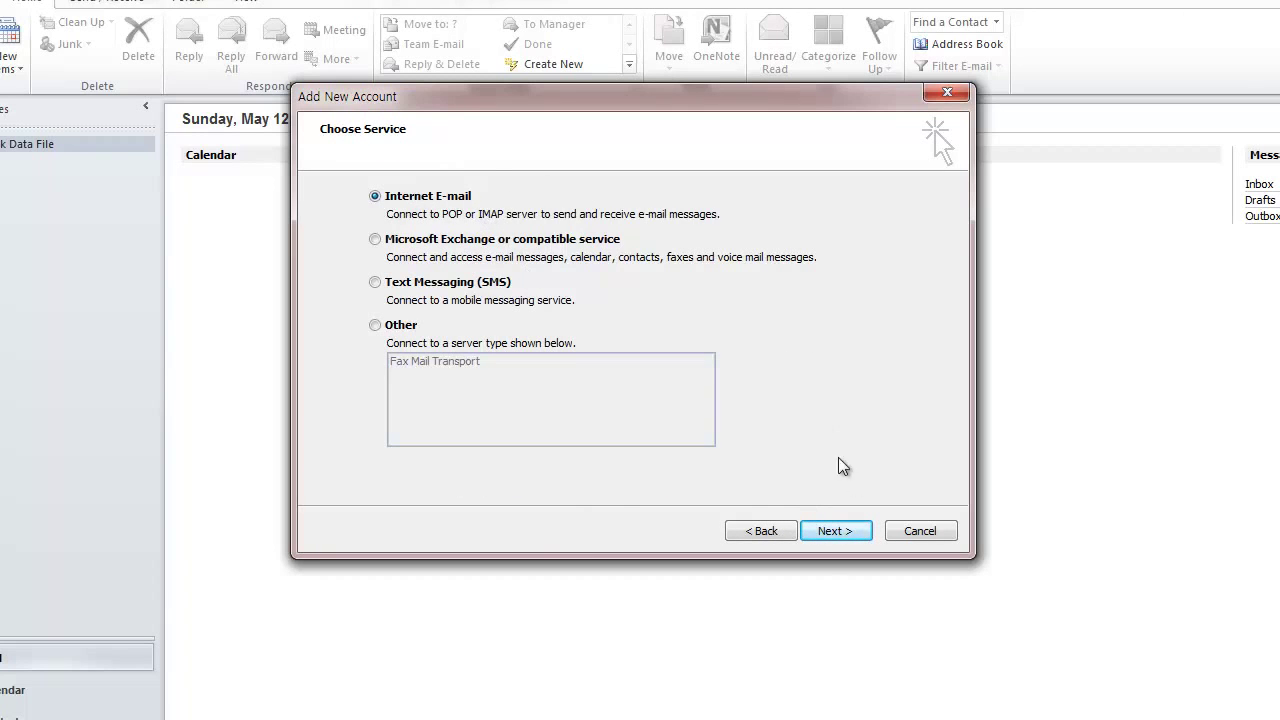
pyautogui.click(843, 533)
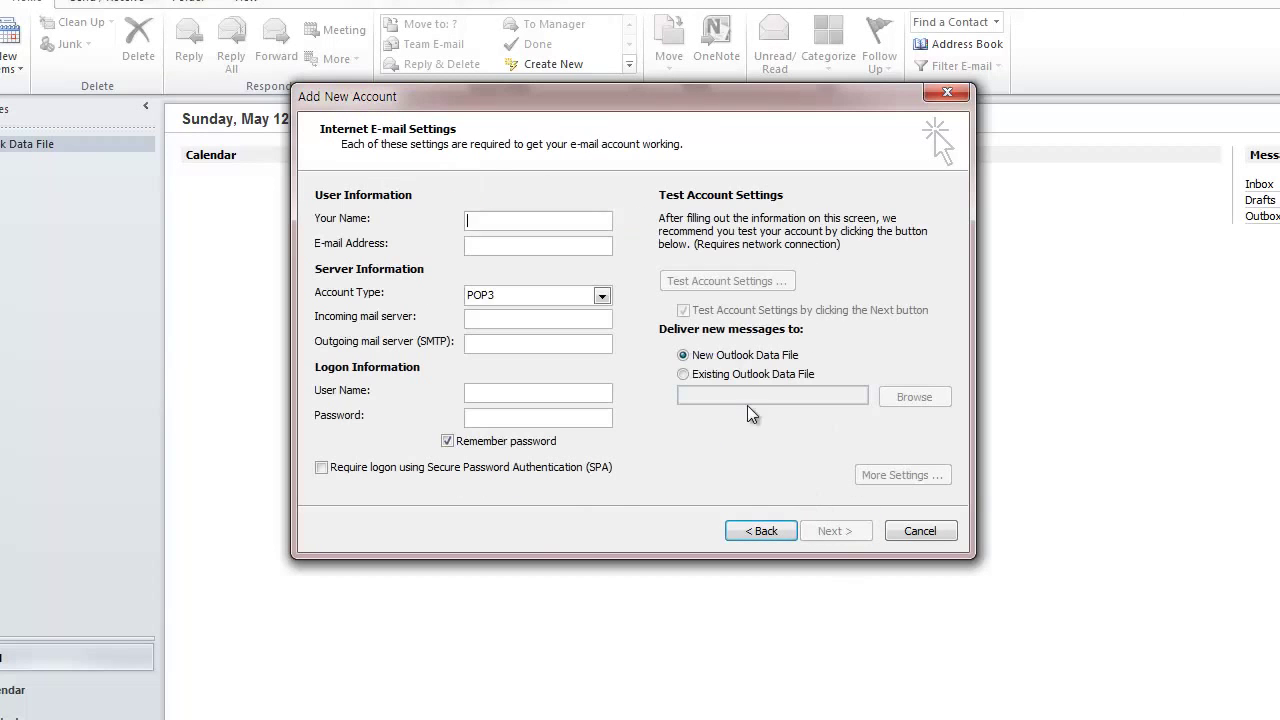
# - Enter the account holder's name and e-mail address, and set the account type to IMAP
pyautogui.click(521, 222)
pyautogui.write('jeongt')
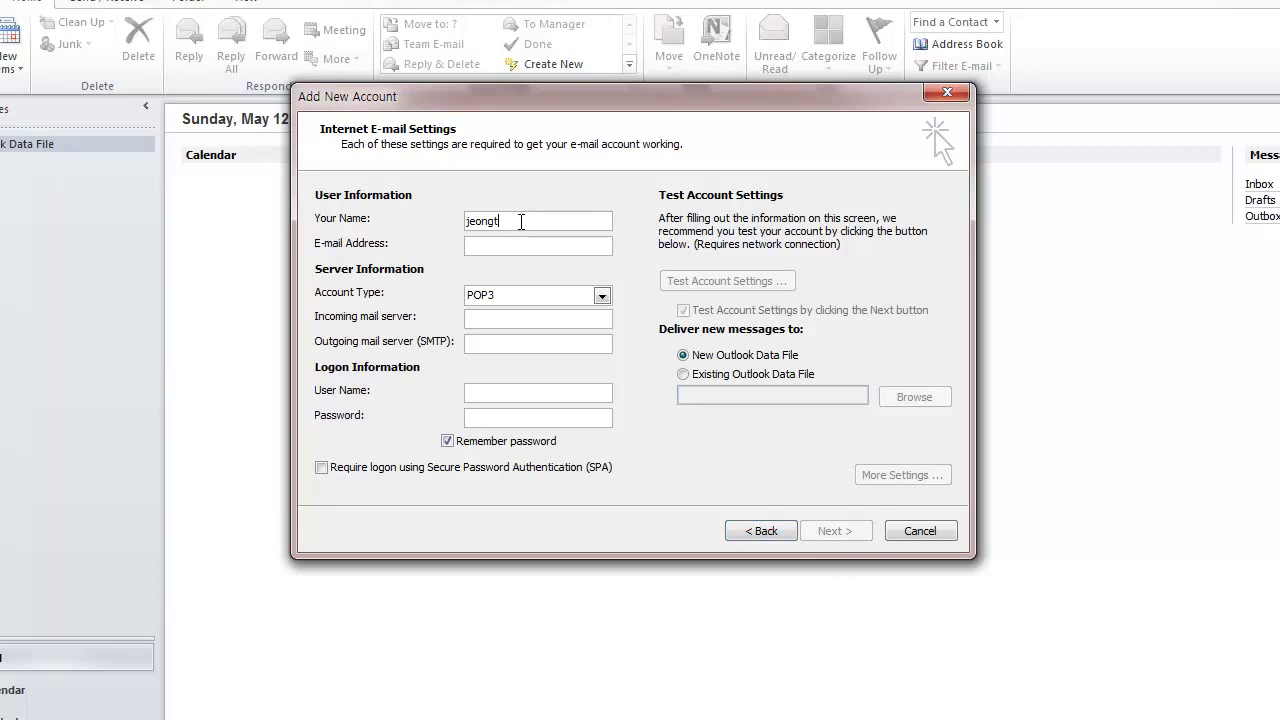
pyautogui.write(' cgh')
pyautogui.press('Tab')
pyautogui.click(601, 295)
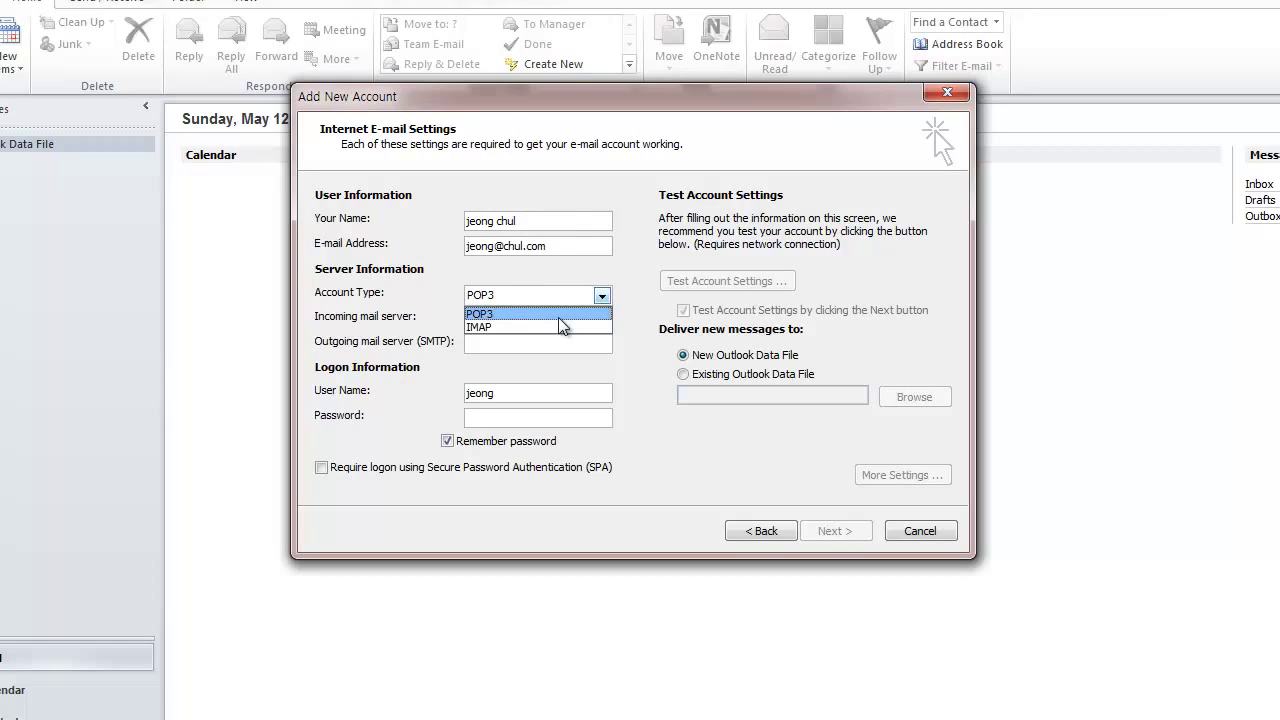
pyautogui.click(520, 327)
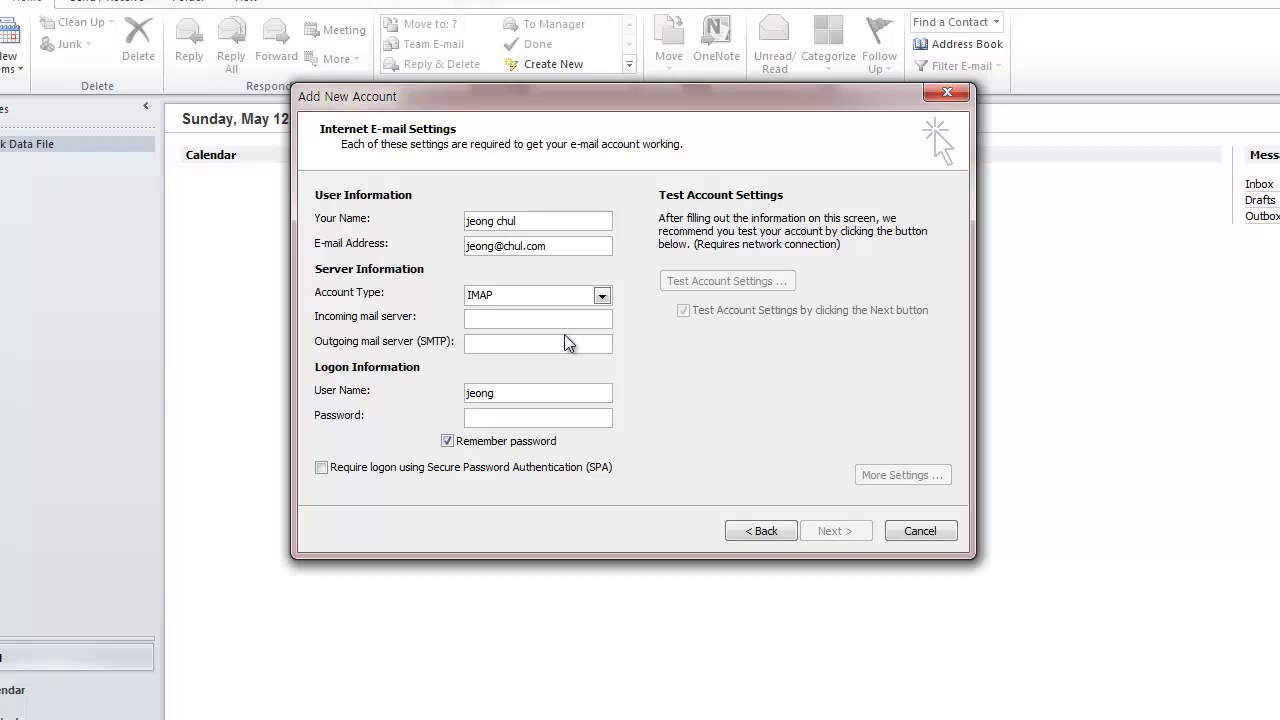
# - Enter 192.168.80.5 as the incoming and outgoing mail server and begin entering the password
pyautogui.write('192.168.80.5')
pyautogui.click(525, 343)
pyautogui.write('92')
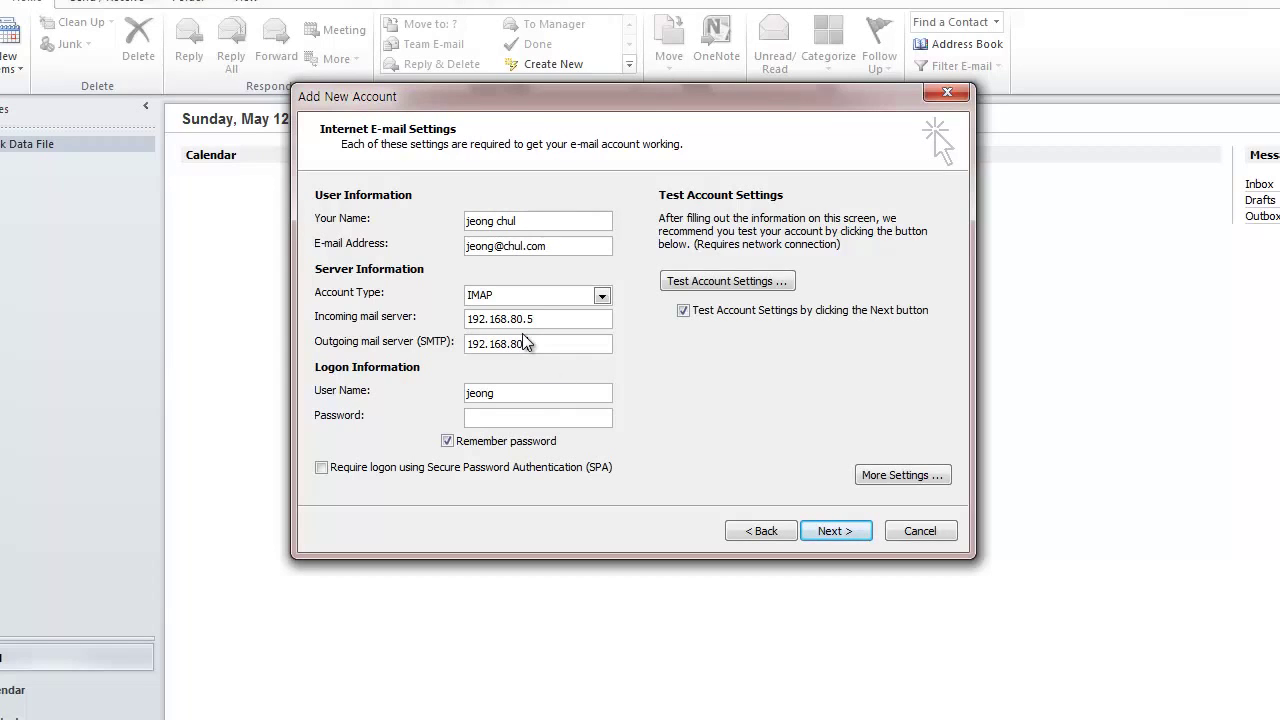
pyautogui.write('.5')
pyautogui.click(525, 416)
pyautogui.press('BackSpace')
pyautogui.press('BackSpace')
pyautogui.press('BackSpace')
pyautogui.press('BackSpace')
# - Test the new account settings successfully and finish the account setup
pyautogui.click(718, 284)
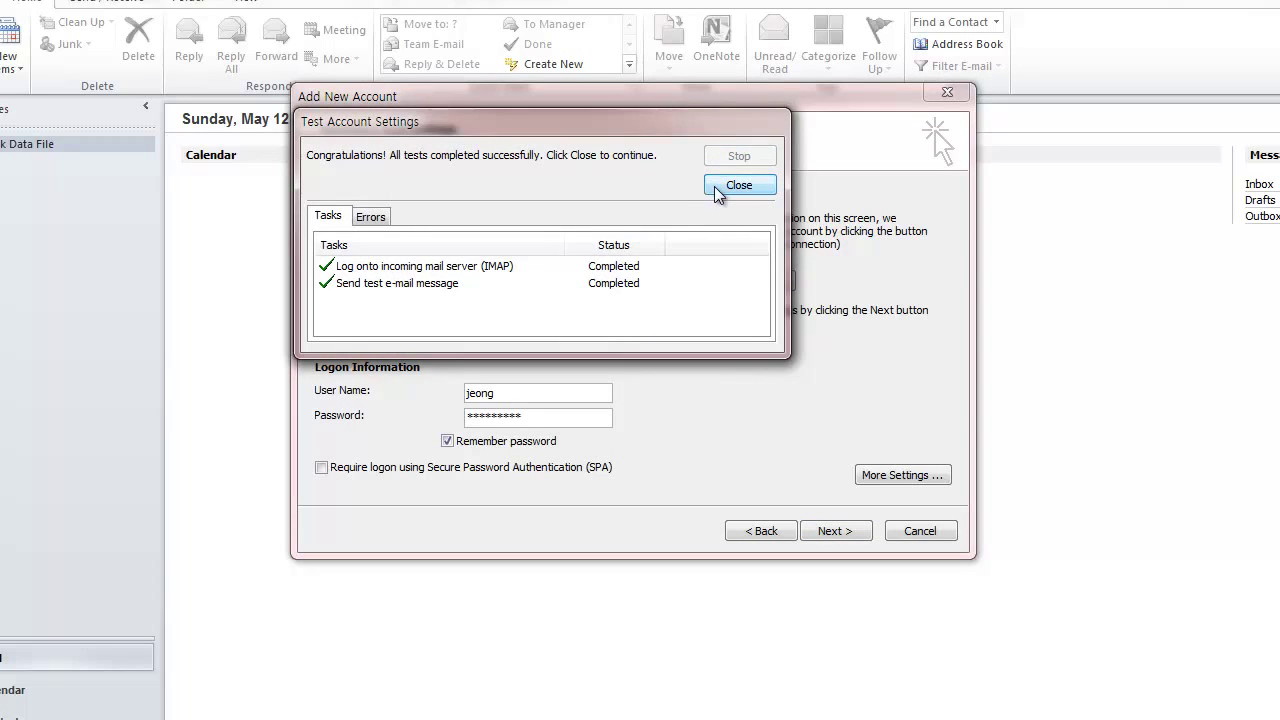
pyautogui.click(738, 185)
pyautogui.click(826, 535)
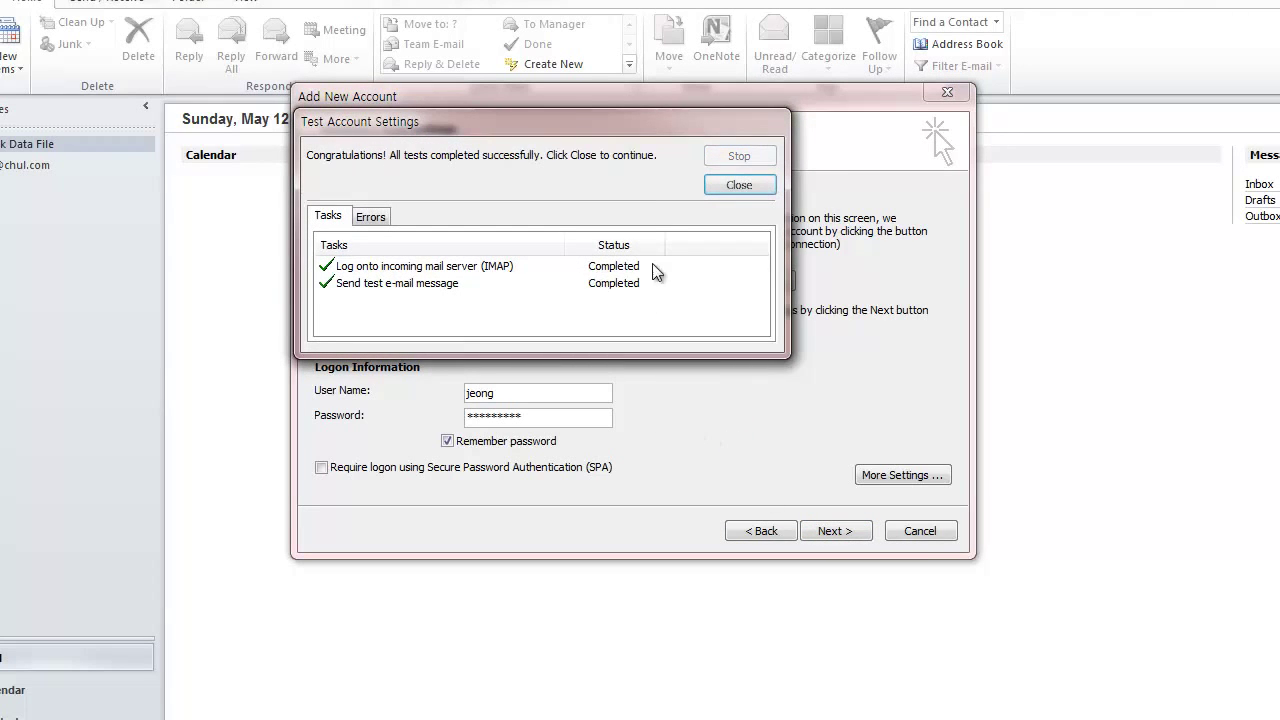
pyautogui.click(738, 185)
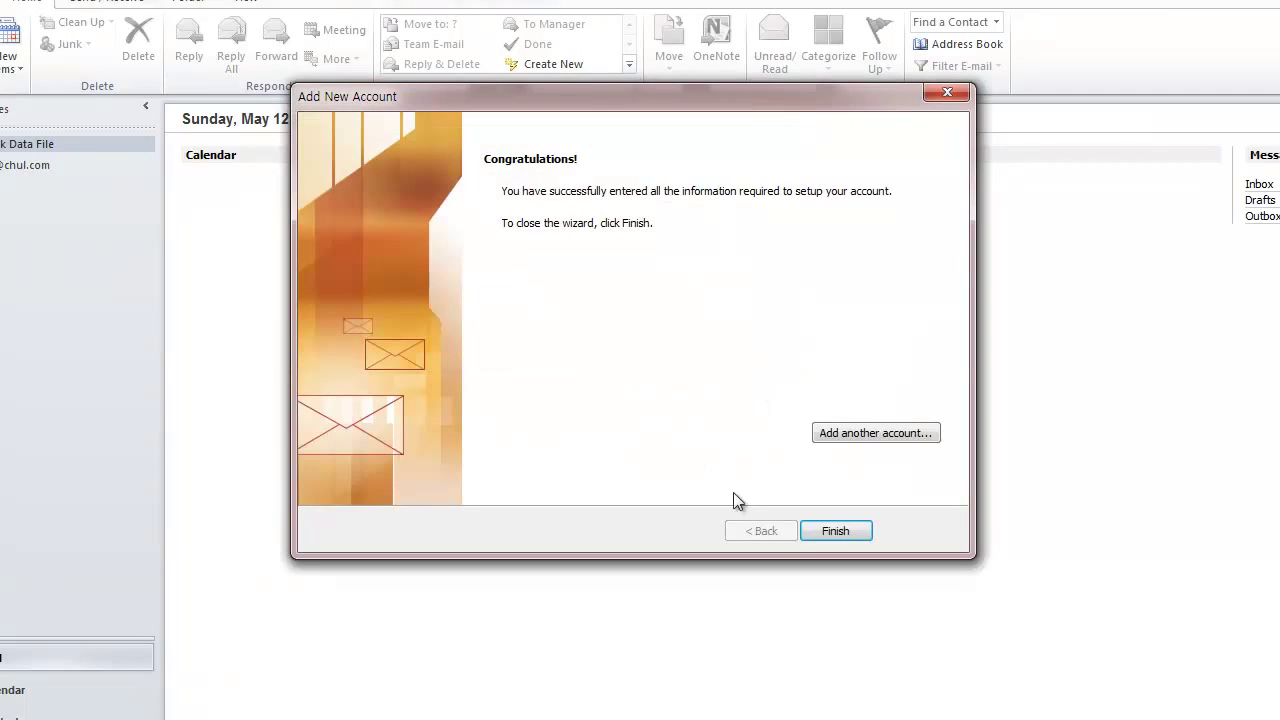
pyautogui.click(836, 531)
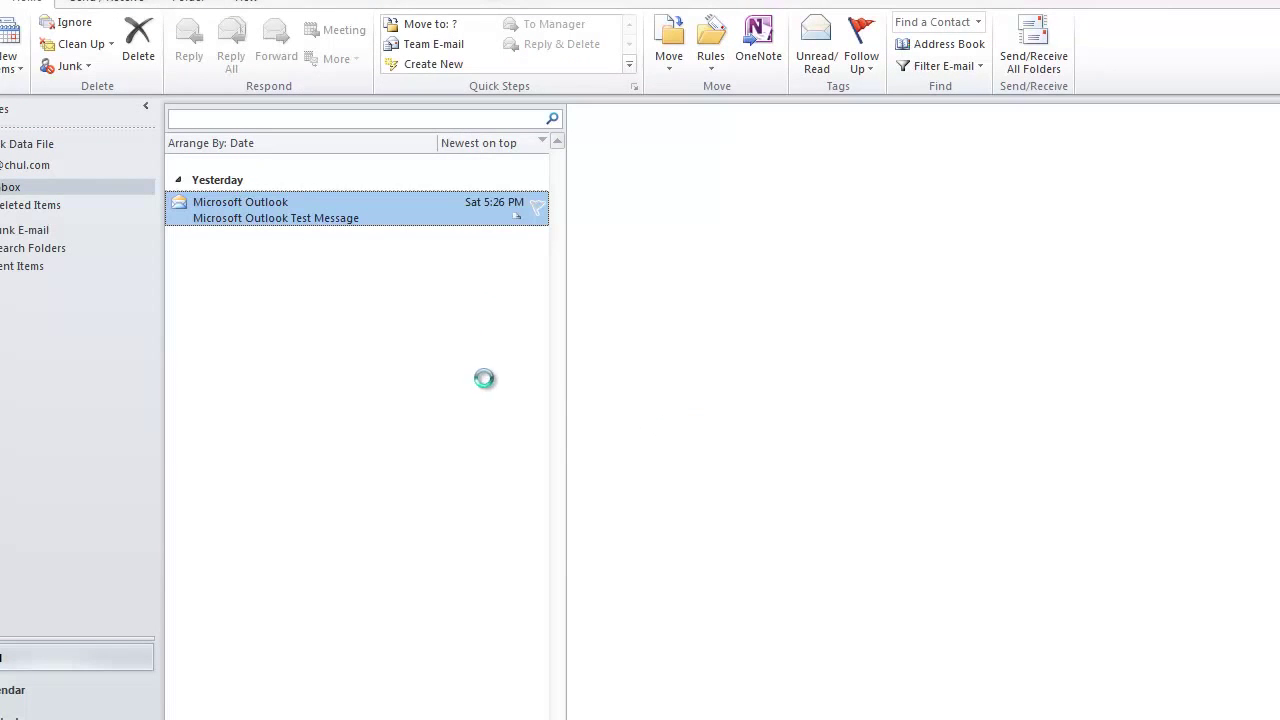
# - Open Outlook's Inbox, then switch to the CentOS-6.3 machine running Evolution
pyautogui.click(234, 183)
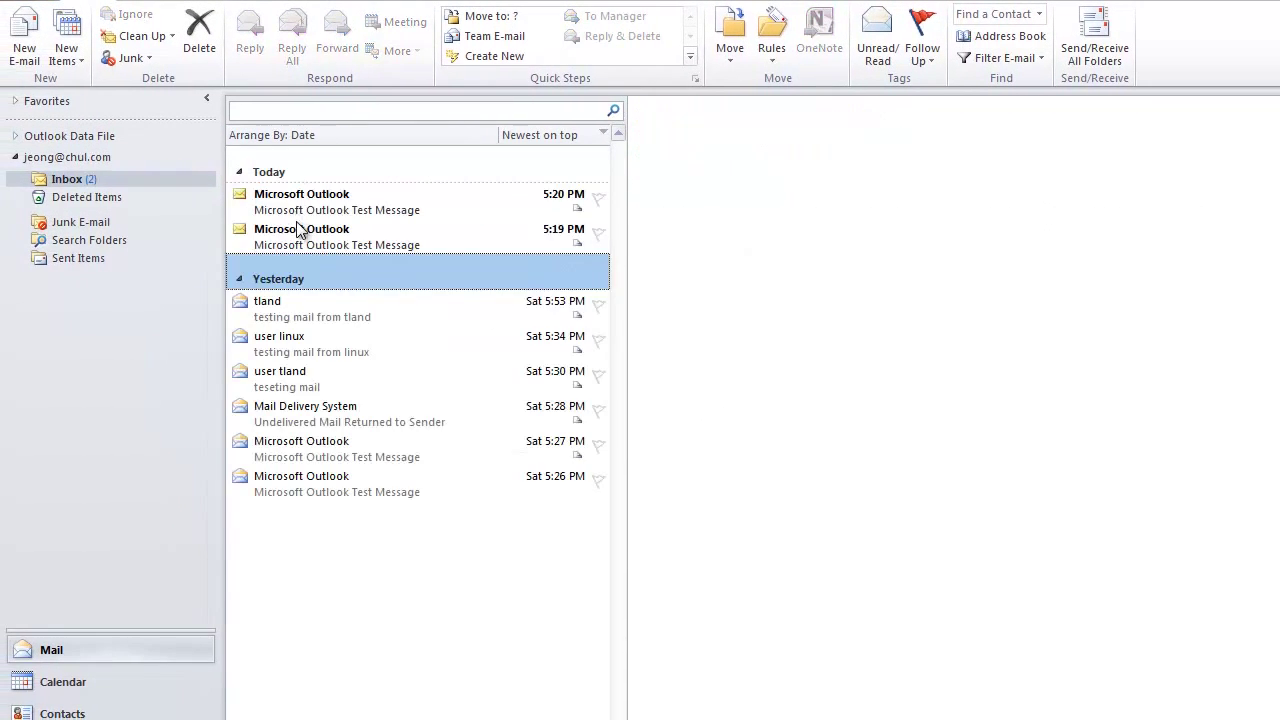
pyautogui.click(66, 180)
pyautogui.moveTo(770, 716)
pyautogui.click(770, 668)
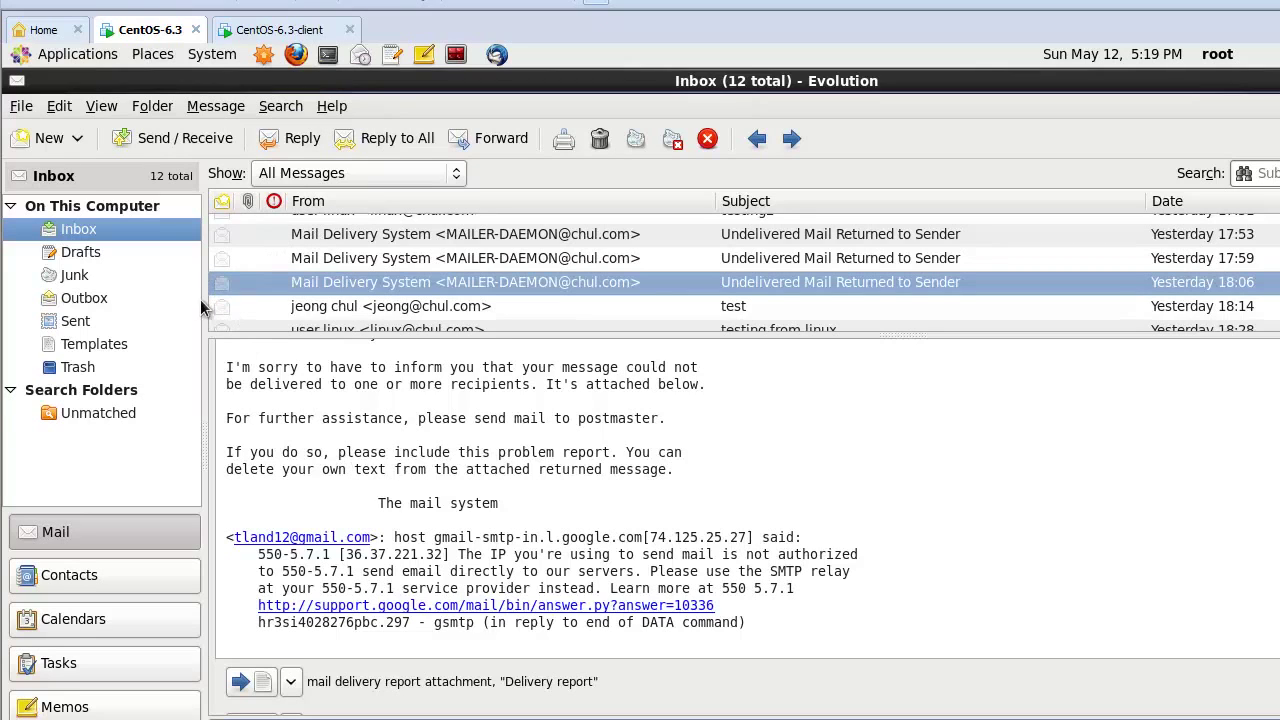
# - Start a new message to the admin mailbox, Cc the Outlook user, with subject 'testing dovecot'
pyautogui.click(77, 139)
pyautogui.click(77, 139)
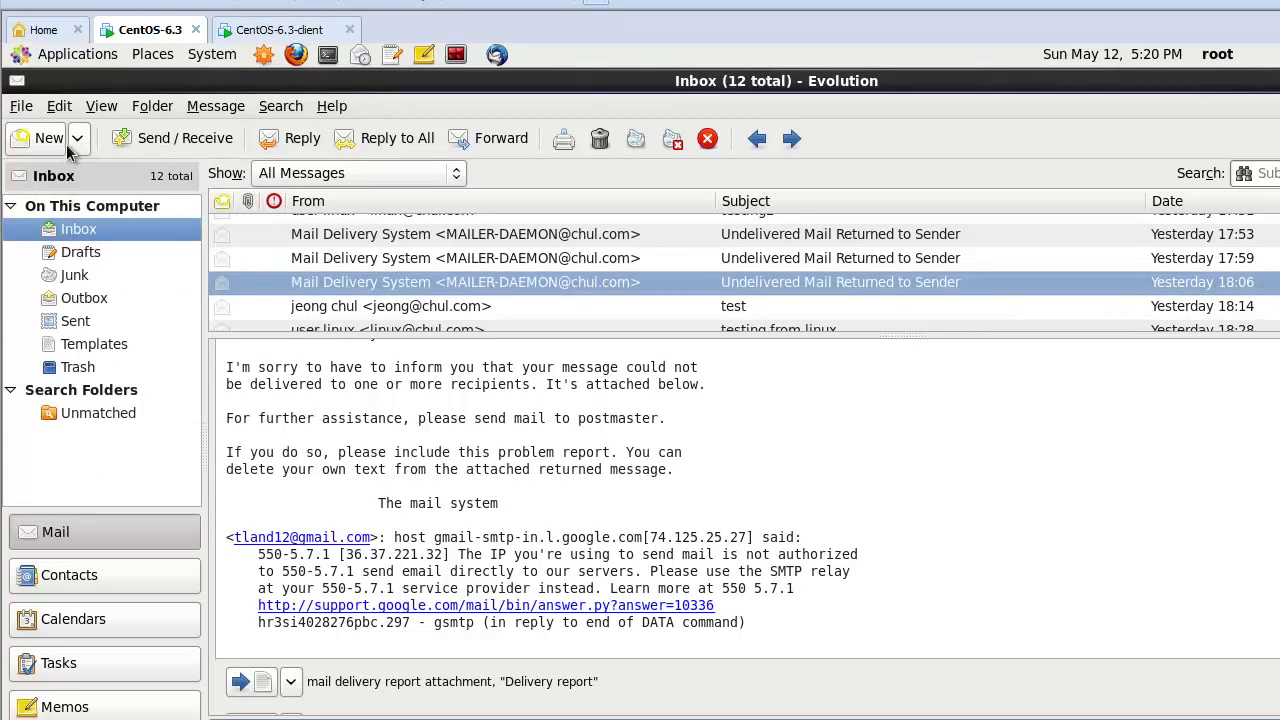
pyautogui.click(48, 138)
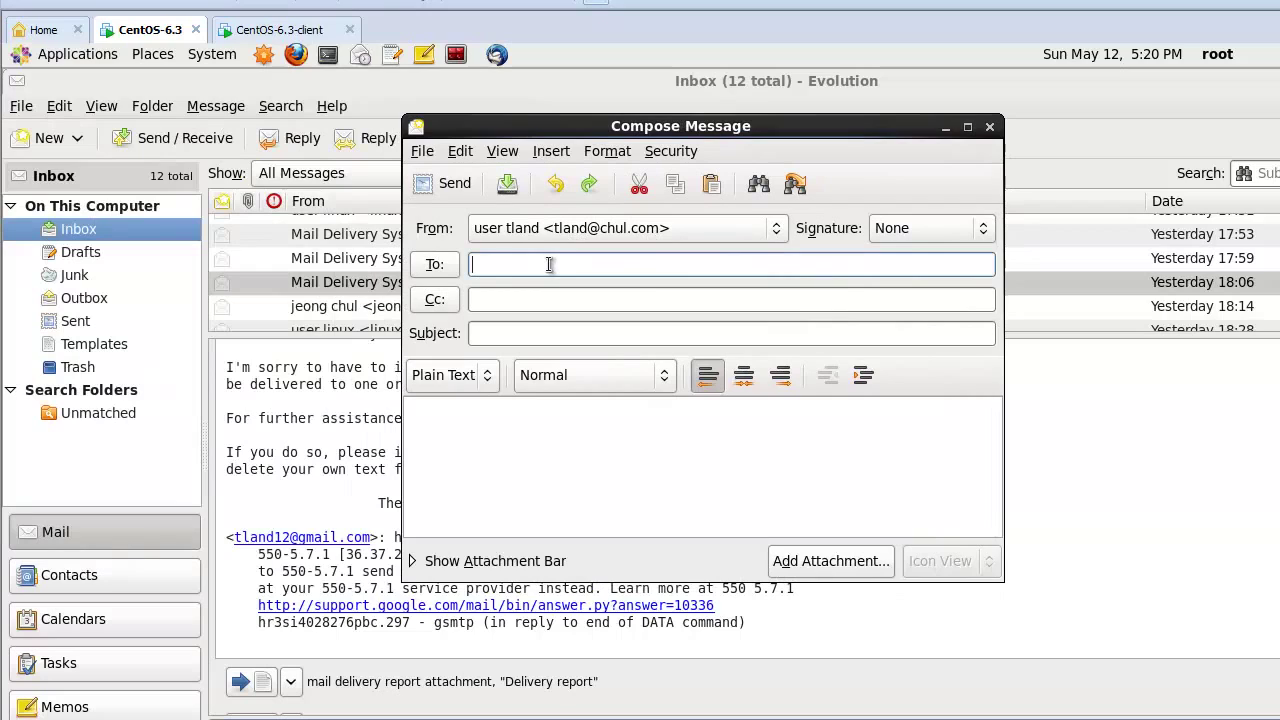
pyautogui.write('linu')
pyautogui.press('BackSpace')
pyautogui.press('BackSpace')
pyautogui.press('BackSpace')
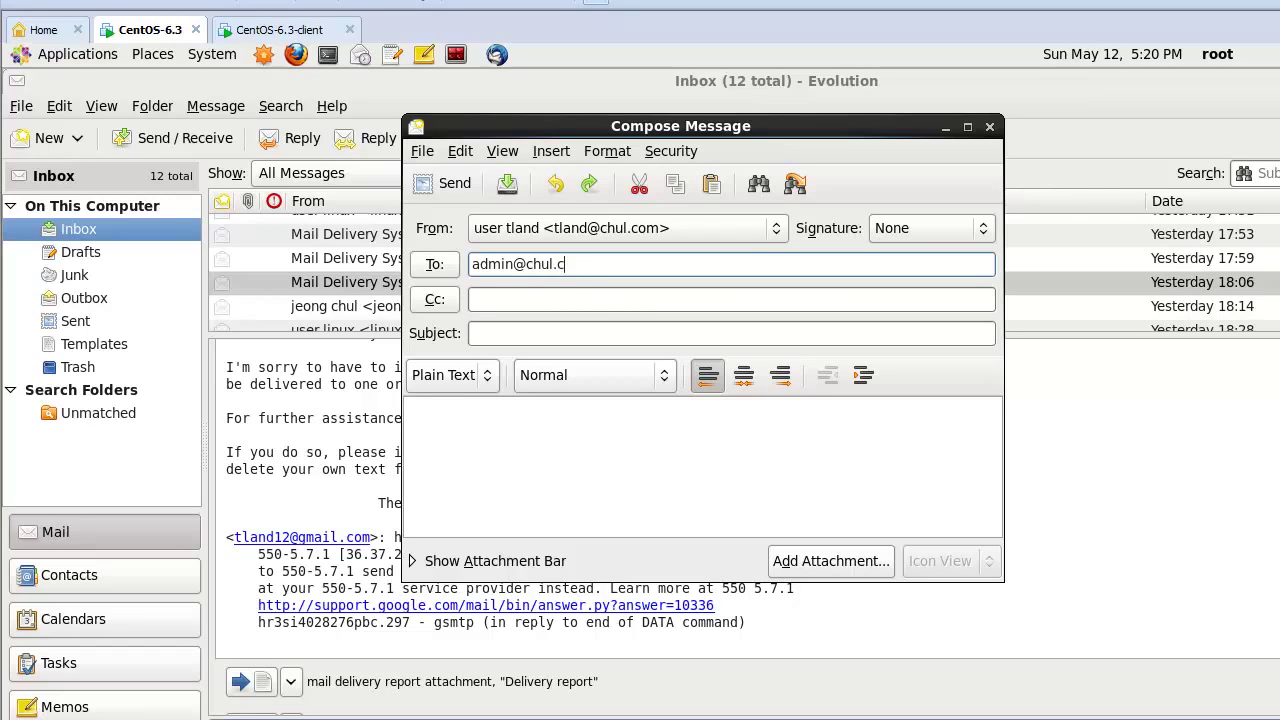
pyautogui.click(528, 300)
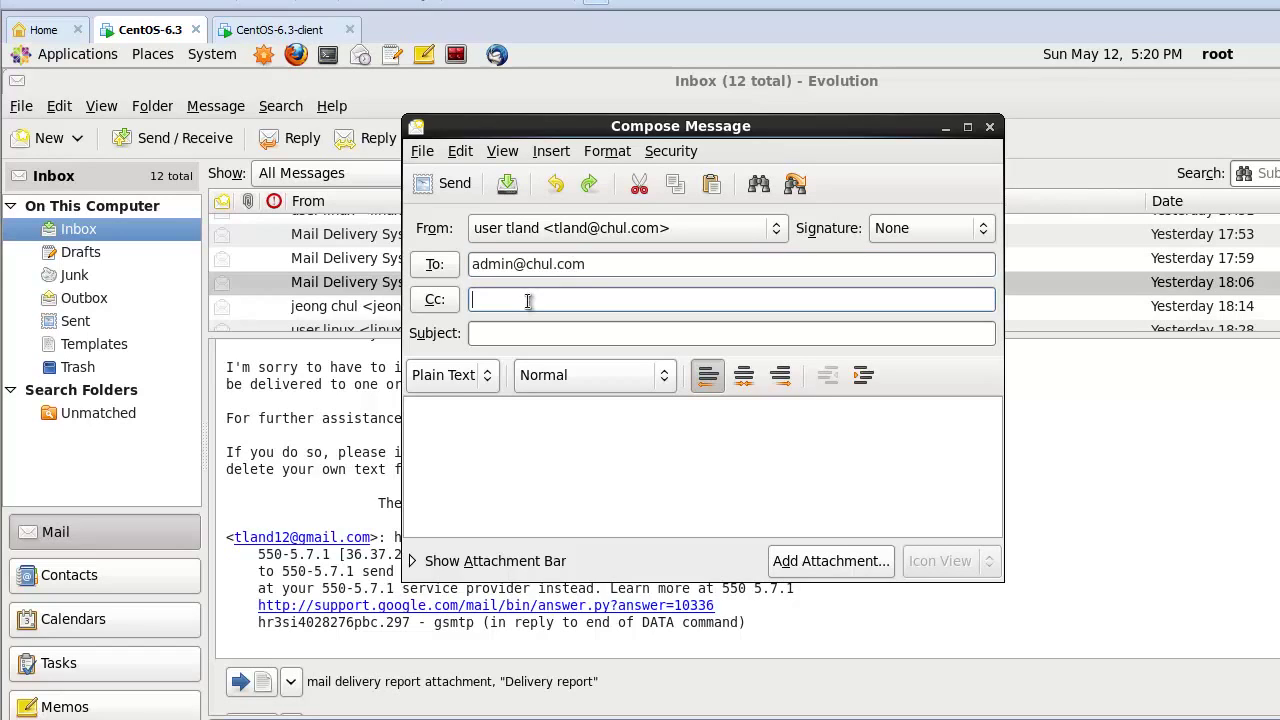
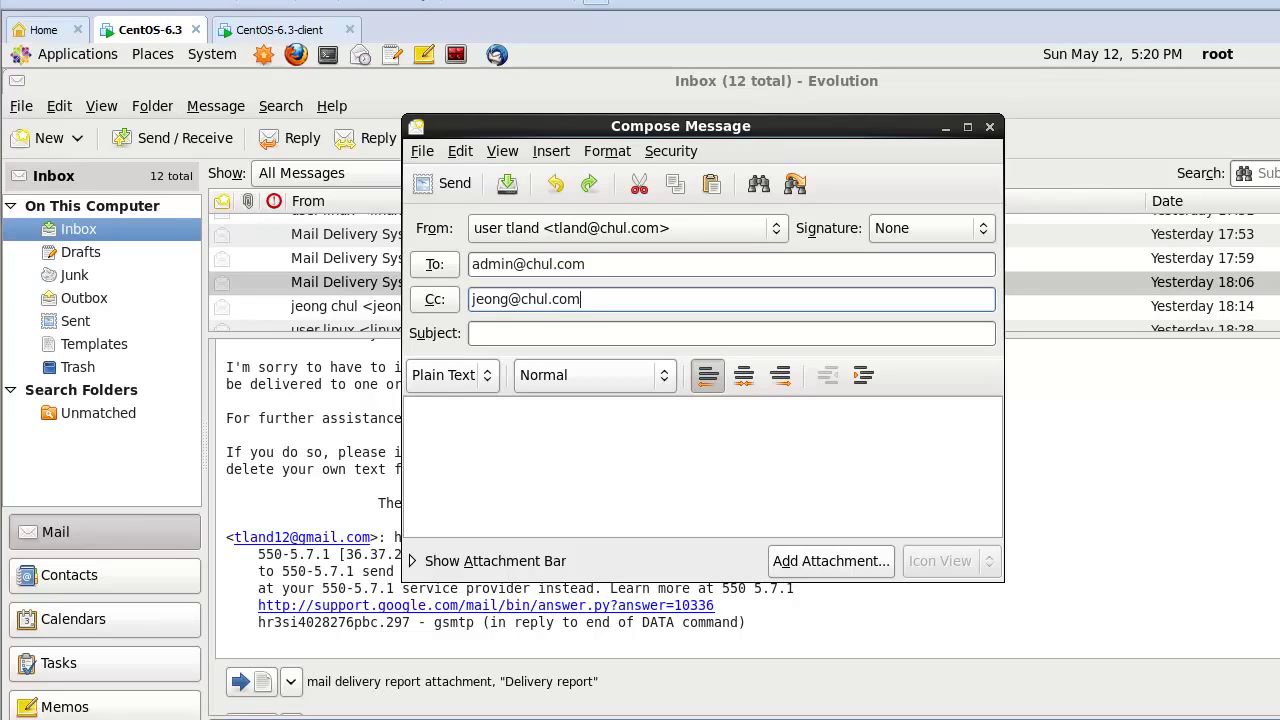
pyautogui.click(528, 333)
pyautogui.write('tes')
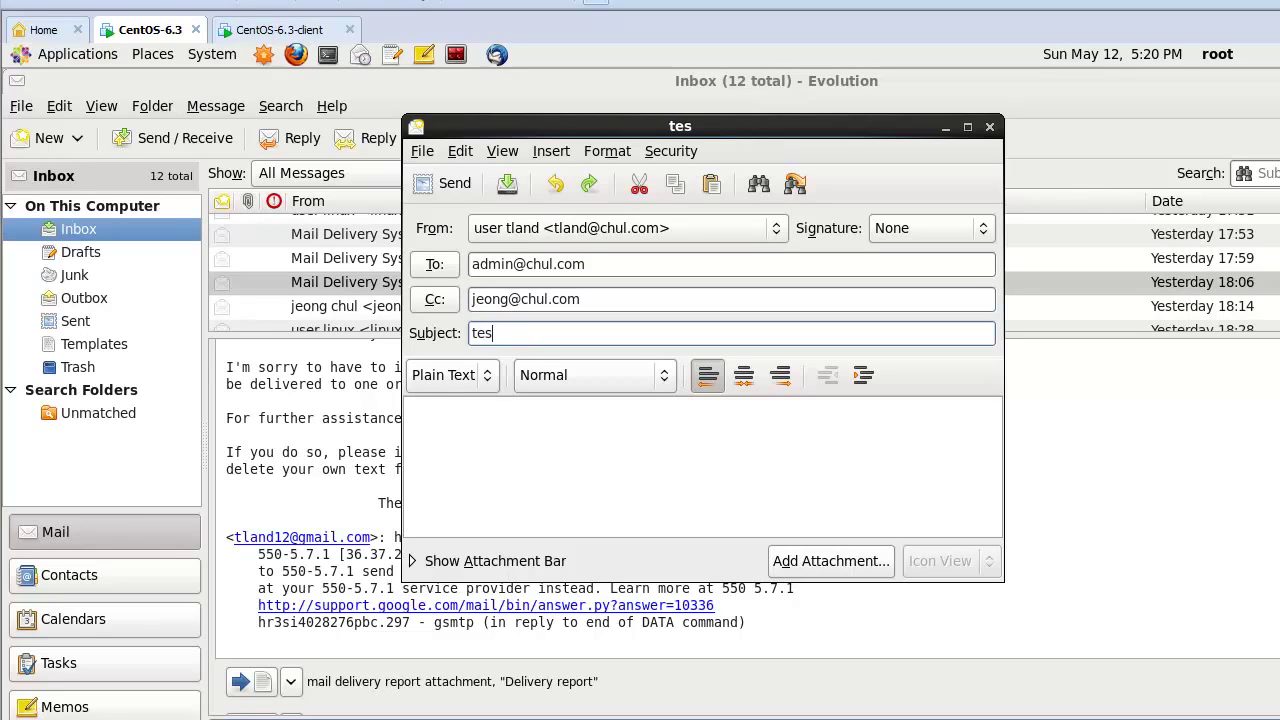
pyautogui.write('ting dovecot')
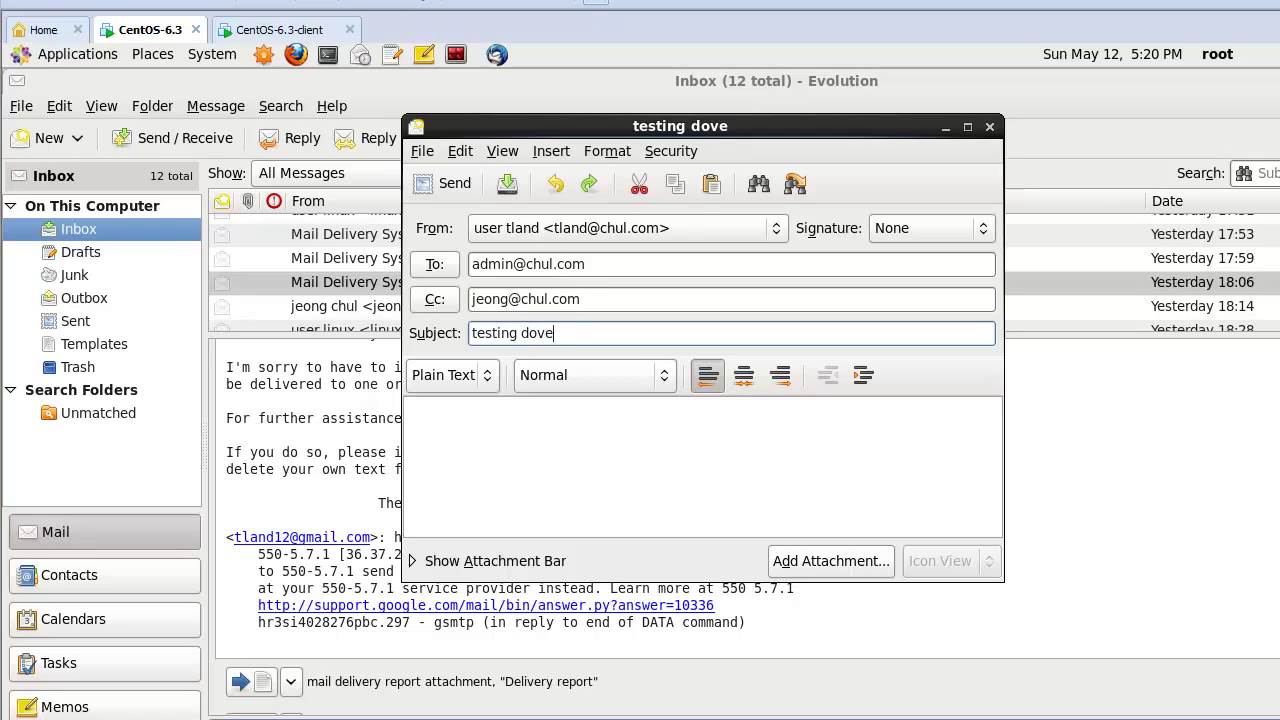
# - Write the body 'This is testing mail from …' addressed to the admin and Outlook users
pyautogui.click(511, 420)
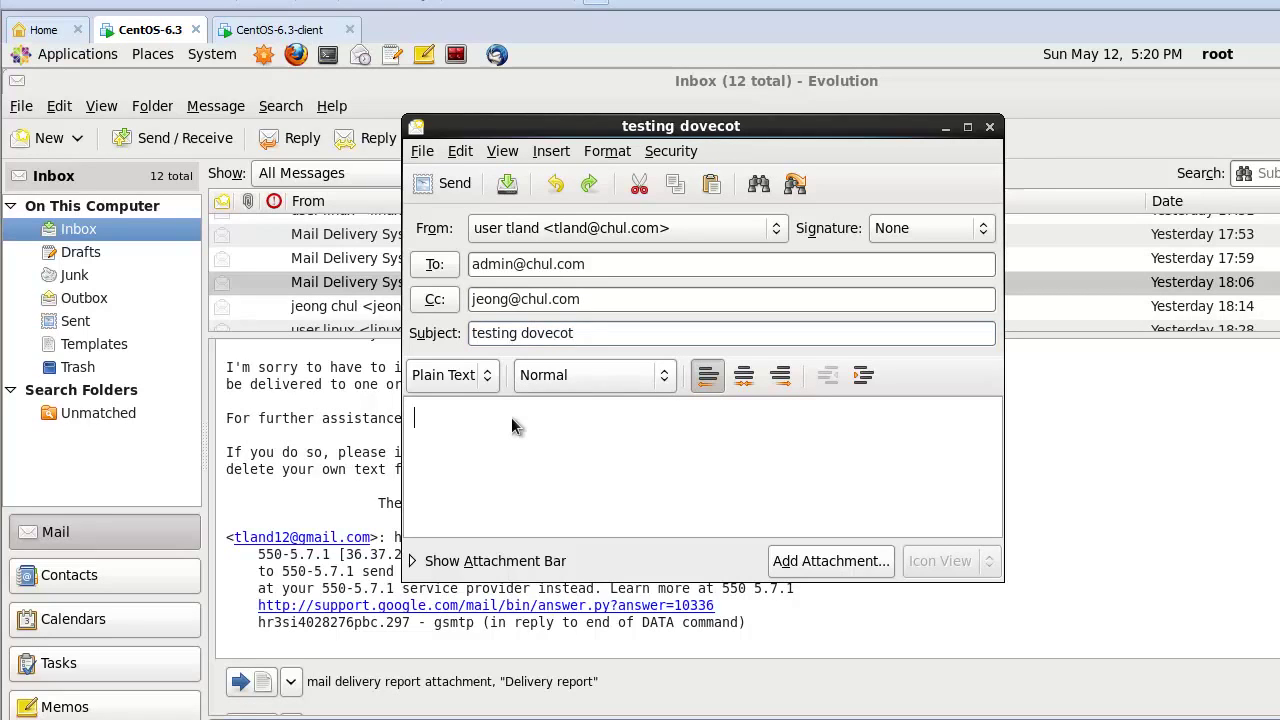
pyautogui.write('This is t')
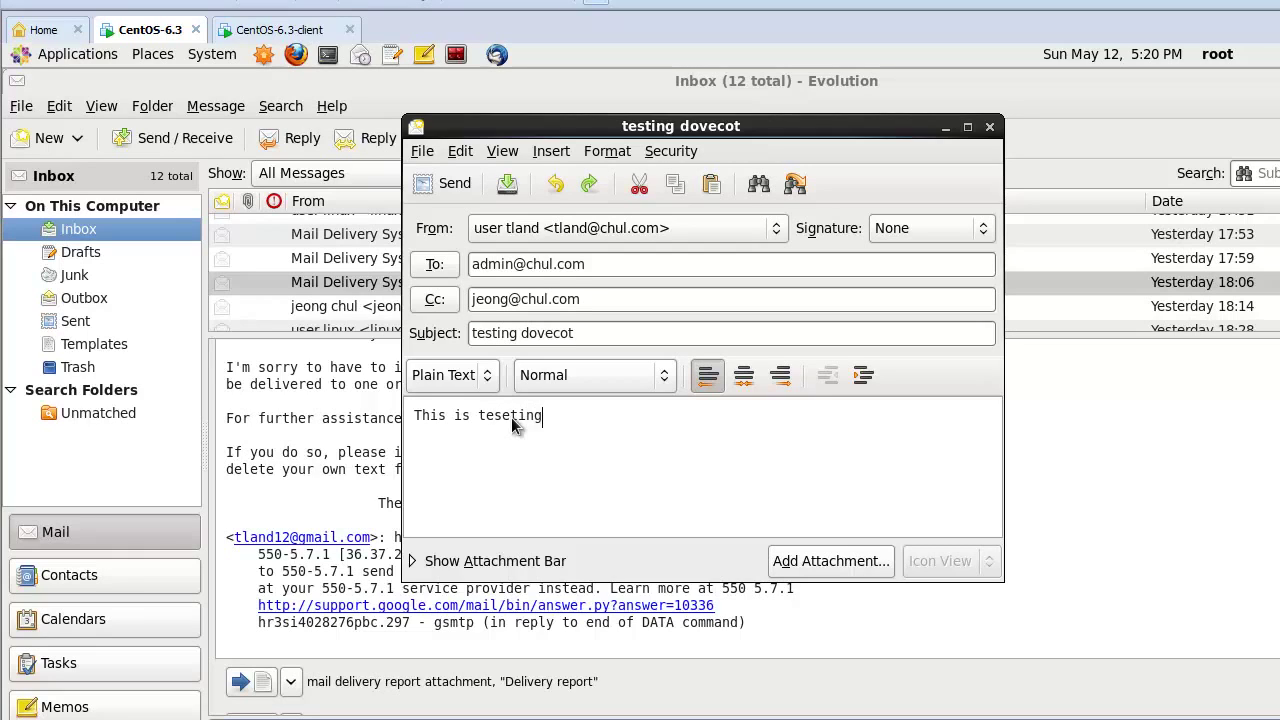
pyautogui.write('esting mail from tfalnd')
pyautogui.press('BackSpace')
pyautogui.press('BackSpace')
pyautogui.press('BackSpace')
pyautogui.press('BackSpace')
pyautogui.press('BackSpace')
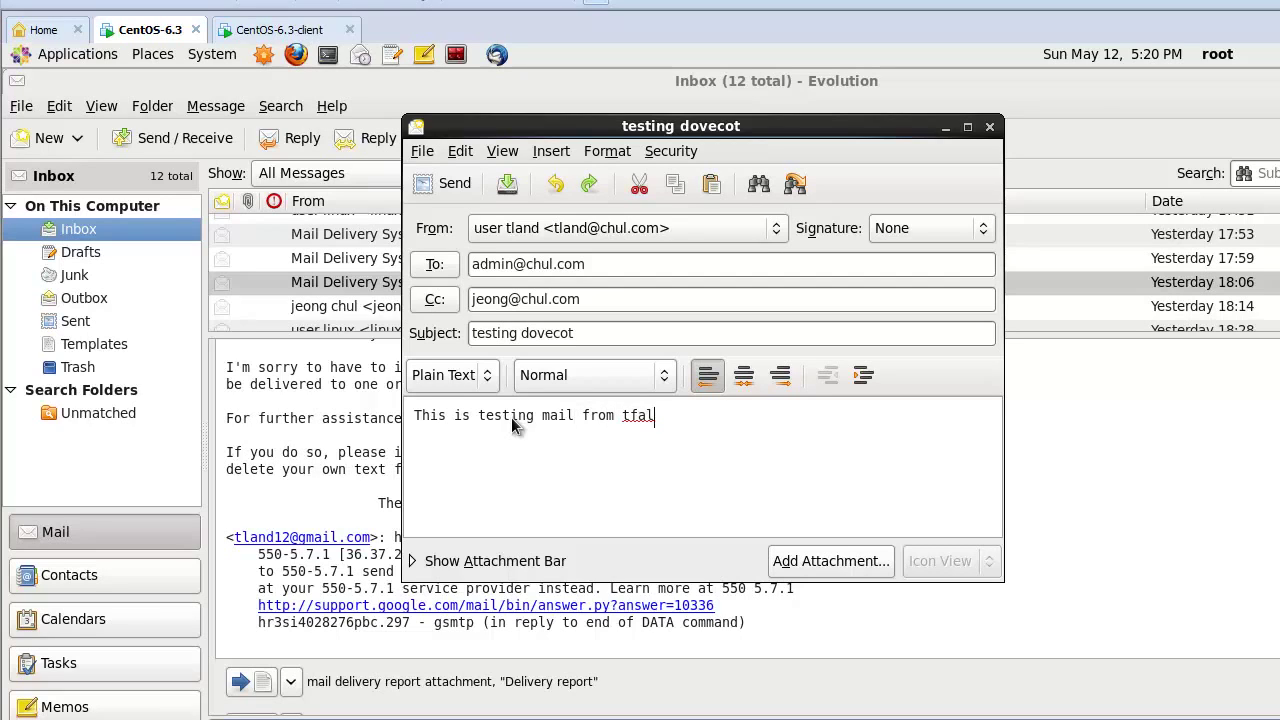
pyautogui.write('land to admin')
pyautogui.write(' add')
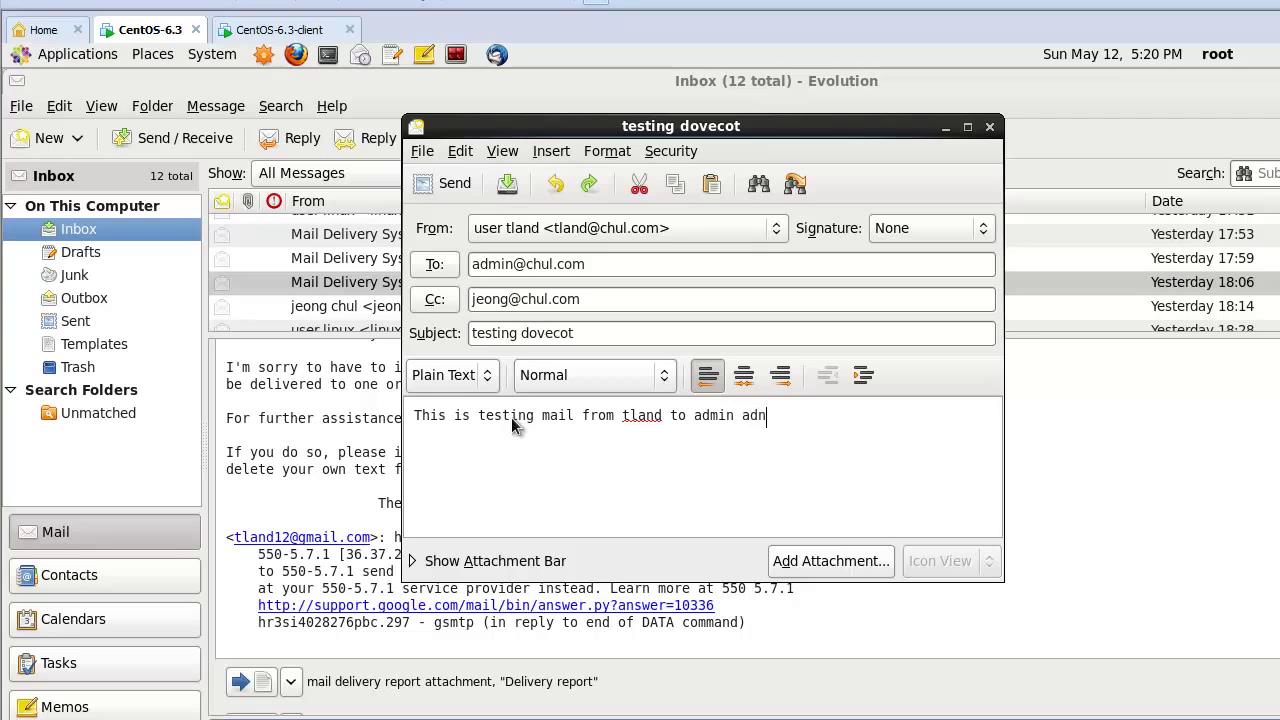
pyautogui.press('BackSpace')
pyautogui.press('BackSpace')
pyautogui.write('nd jeong')
# - Send the message, then open 'testing dovecot' in Thunderbird's admin Inbox and highlight its body
pyautogui.click(450, 184)
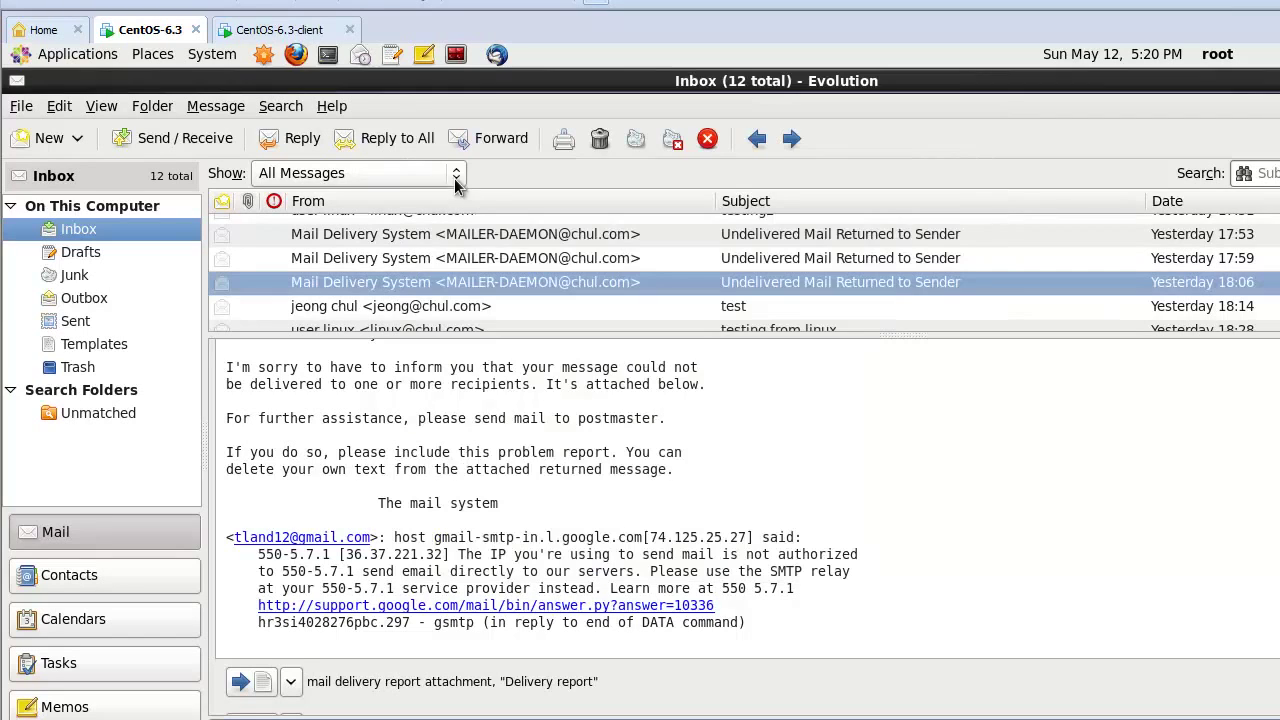
pyautogui.click(450, 418)
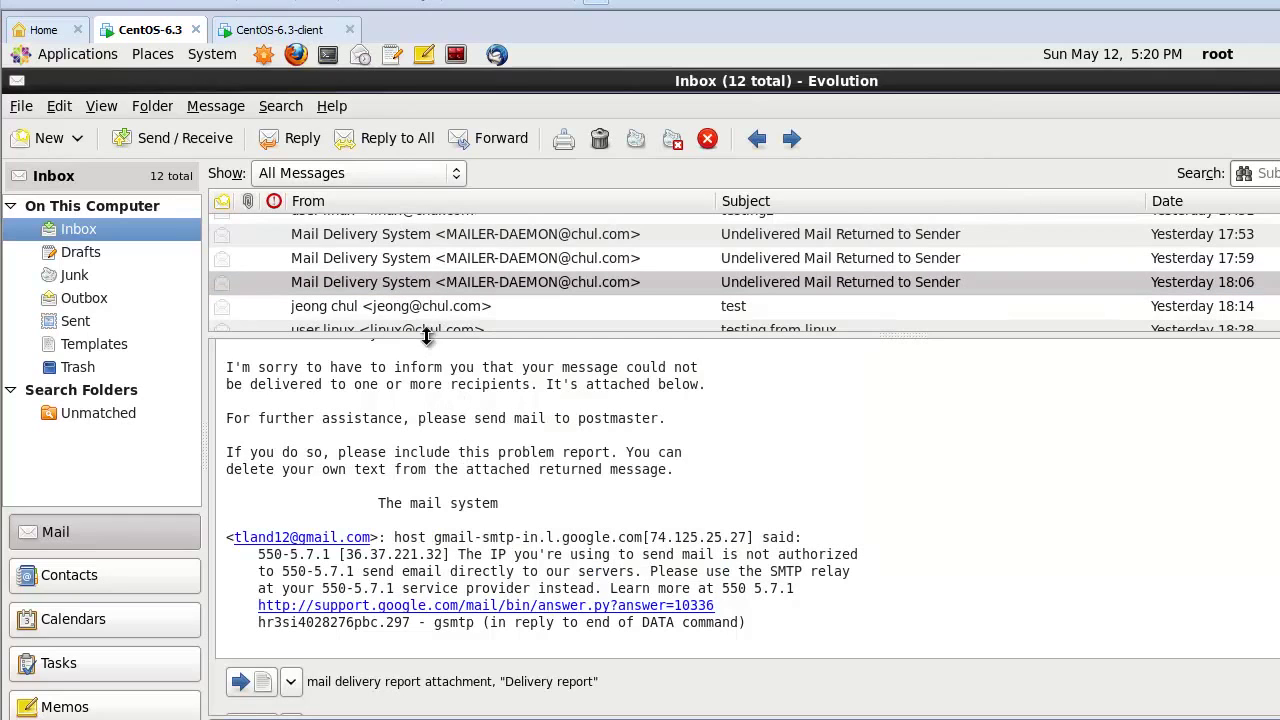
pyautogui.click(286, 30)
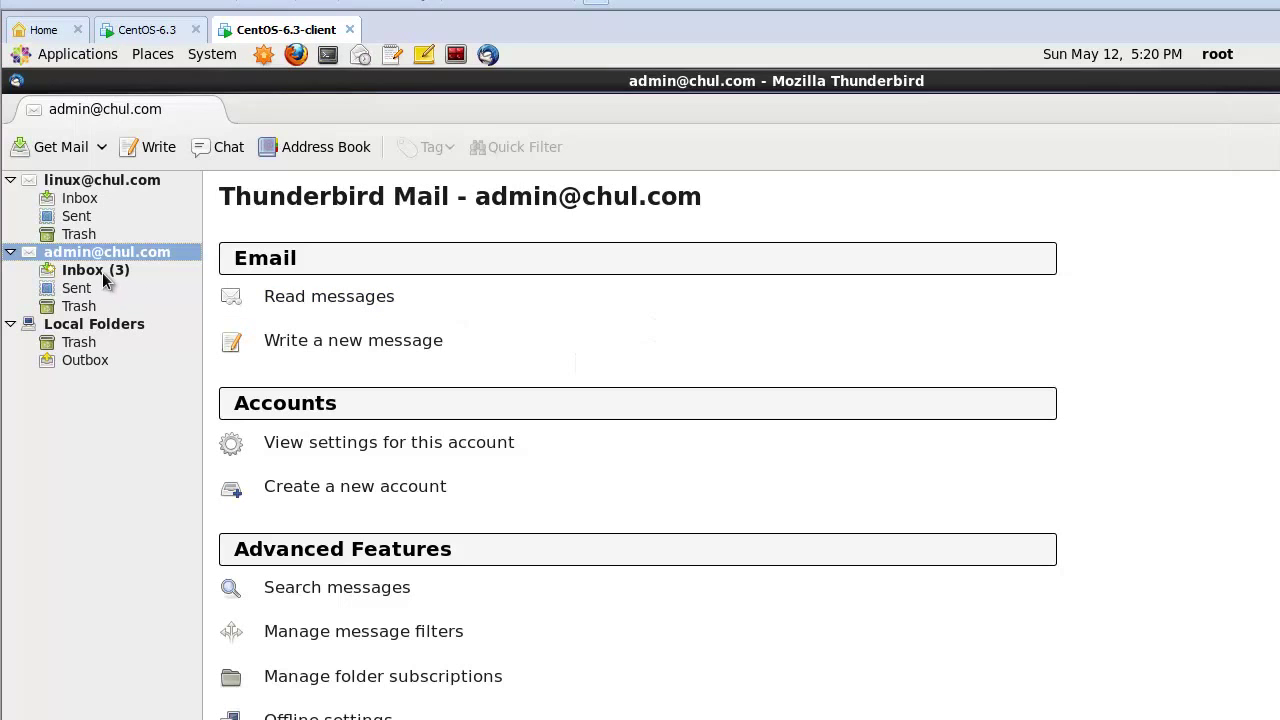
pyautogui.click(92, 270)
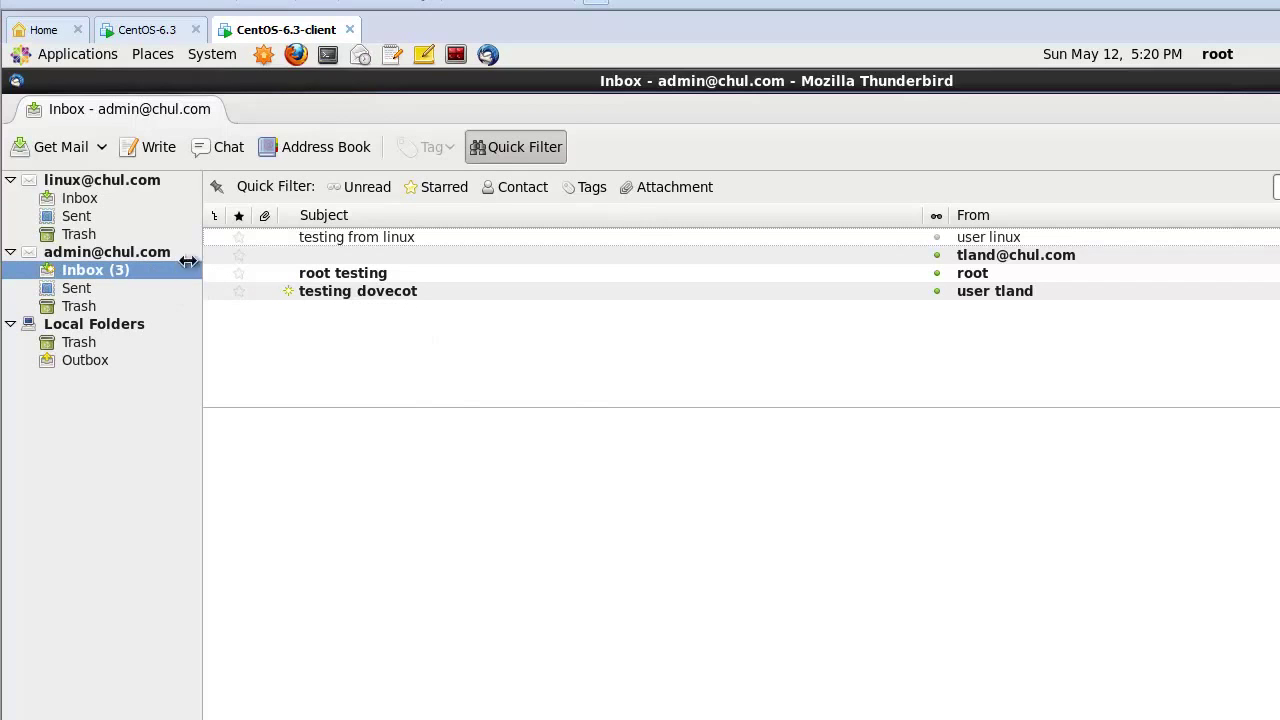
pyautogui.click(327, 291)
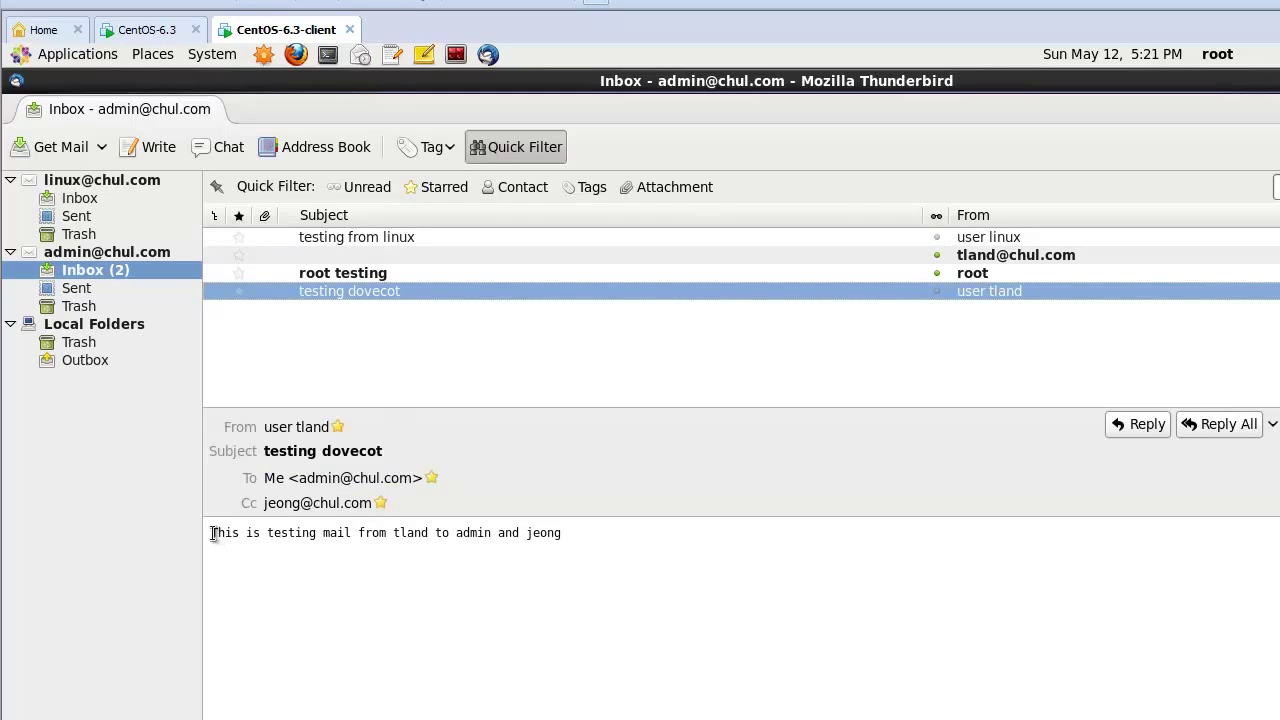
pyautogui.moveTo(216, 534); pyautogui.dragTo(563, 534)
pyautogui.click(558, 568)
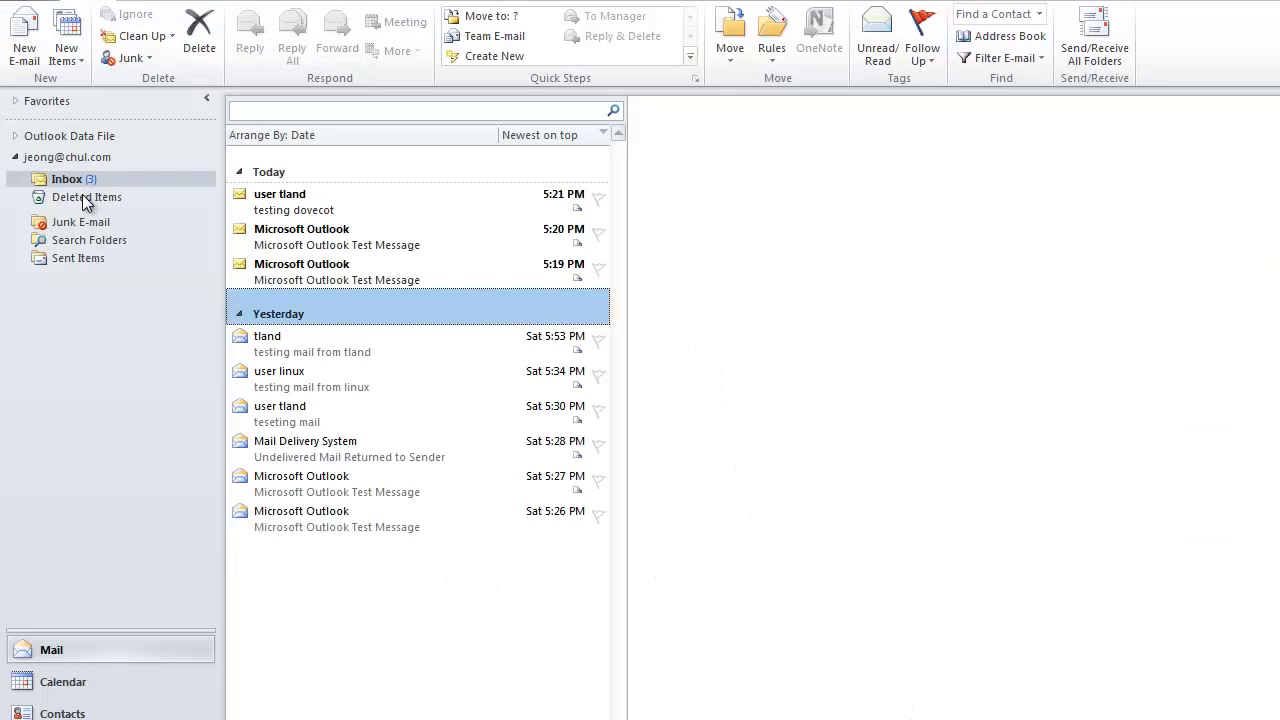
# - Open the 'testing dovecot' message in Outlook's Inbox and review its body text
pyautogui.click(76, 183)
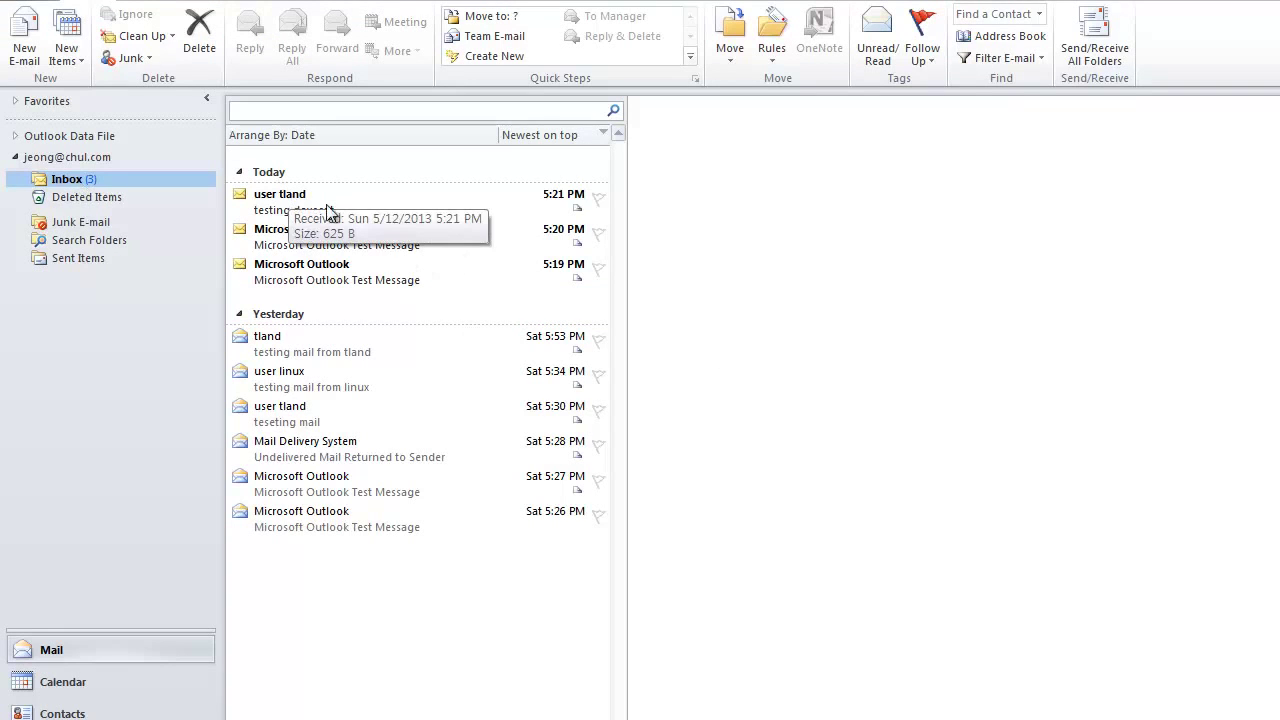
pyautogui.click(285, 198)
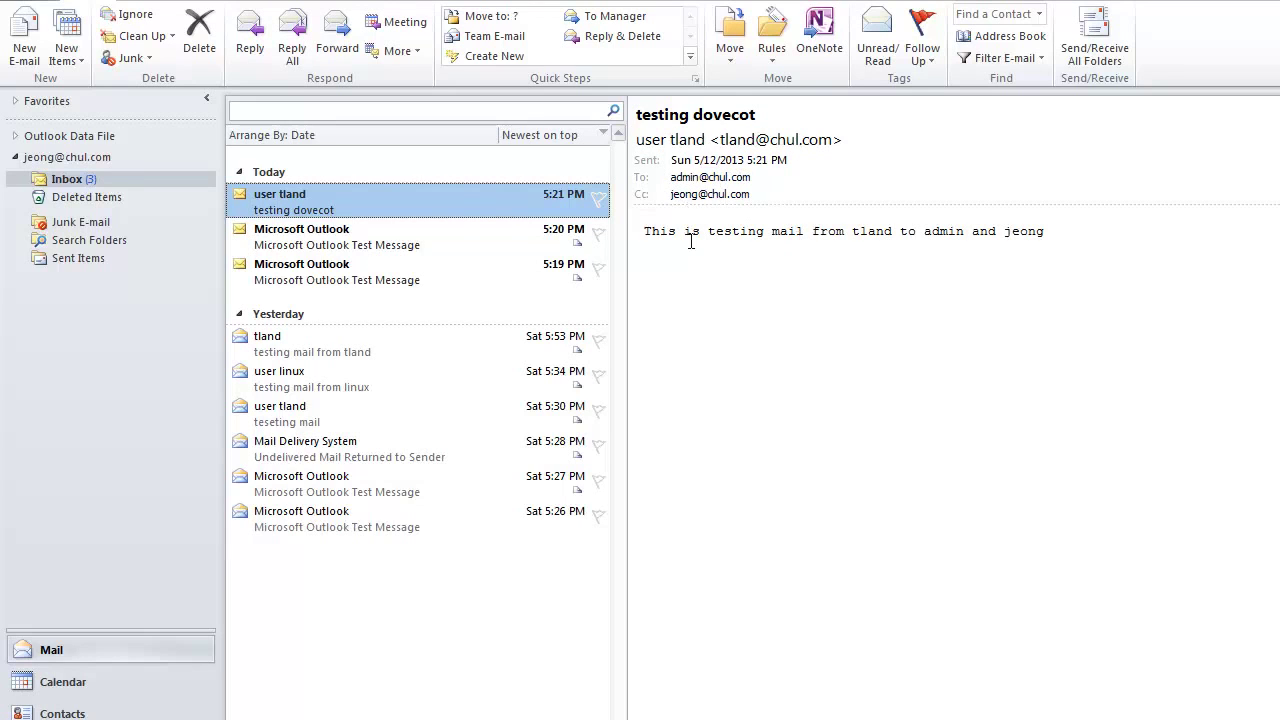
pyautogui.moveTo(645, 233); pyautogui.dragTo(997, 271)
pyautogui.click(997, 271)
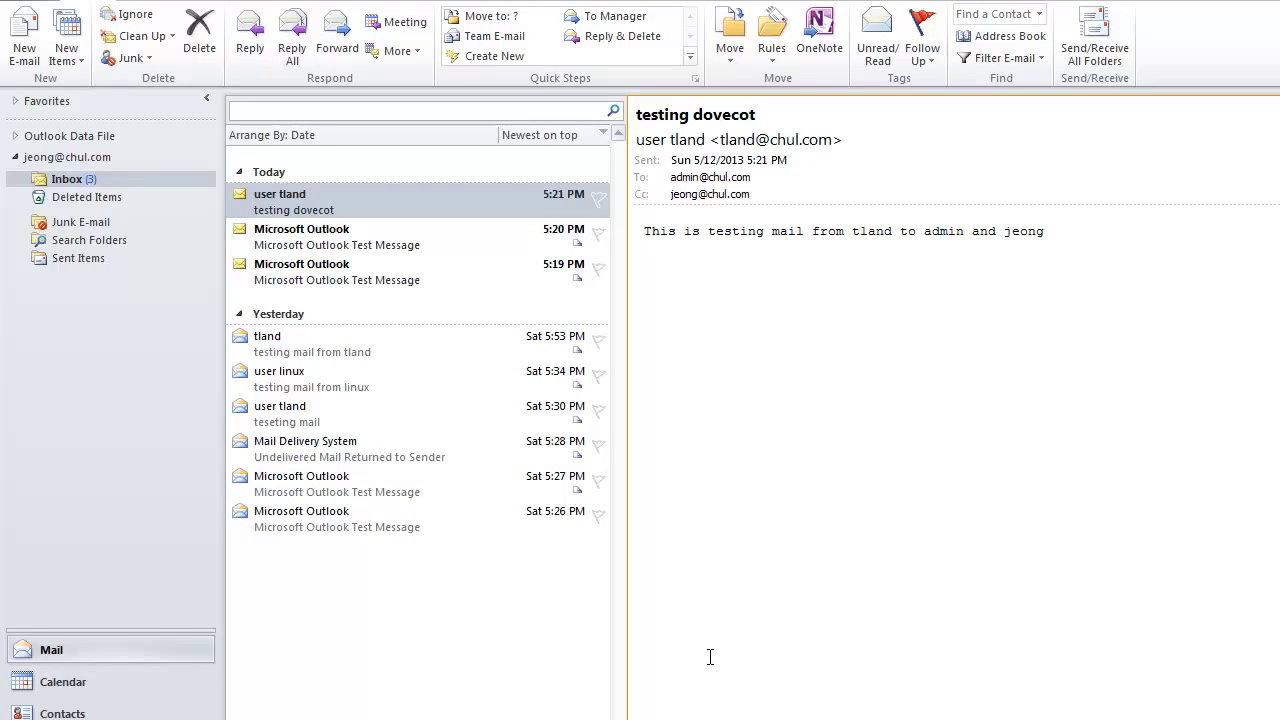
# - Move to the CentOS machine, then back to the Windows Outlook inbox
pyautogui.moveTo(770, 716)
pyautogui.click(1000, 680)
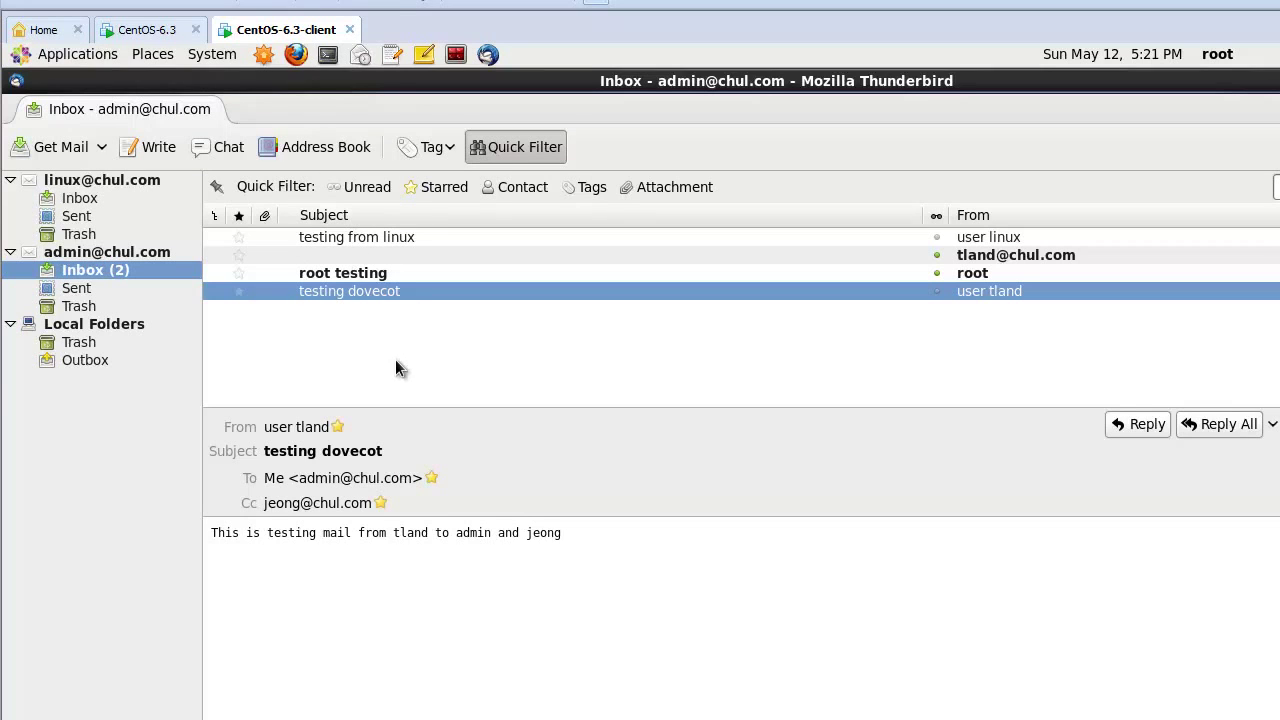
pyautogui.hotkey('alt', 'Tab')
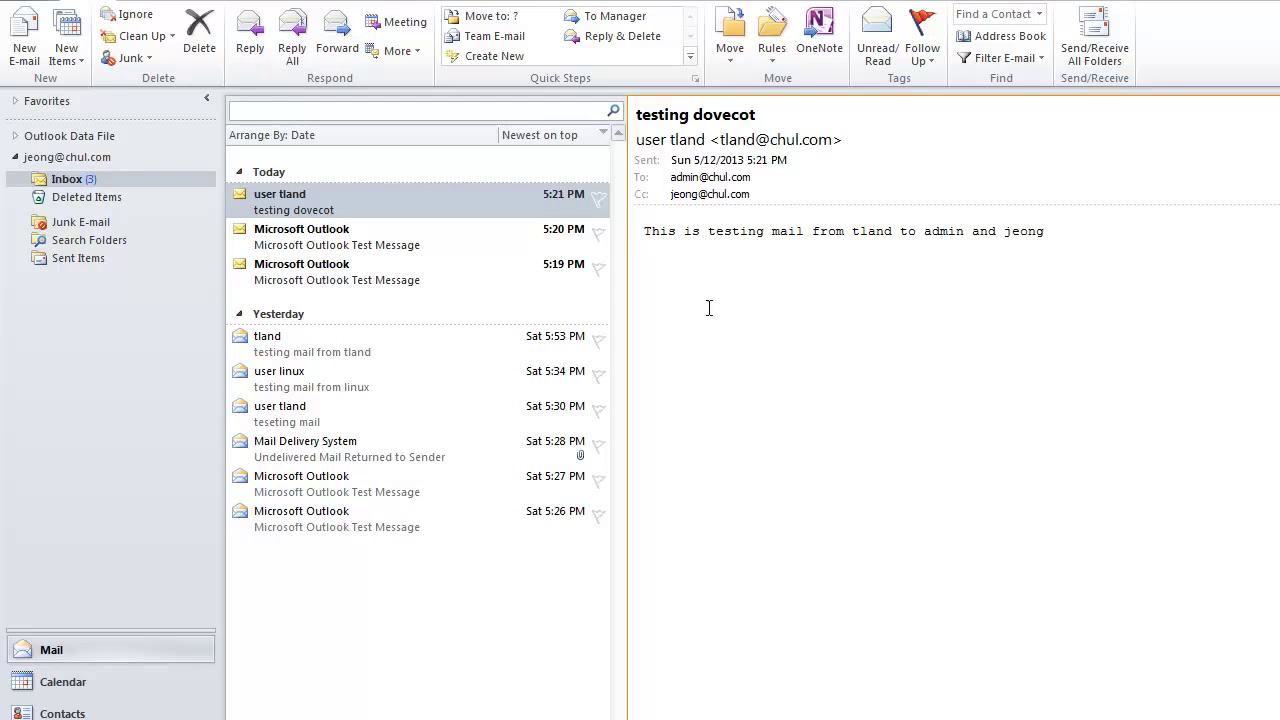
# - Start a new e-mail to the tland account, Cc admin, with subject 'mail testing on windows'
pyautogui.click(25, 50)
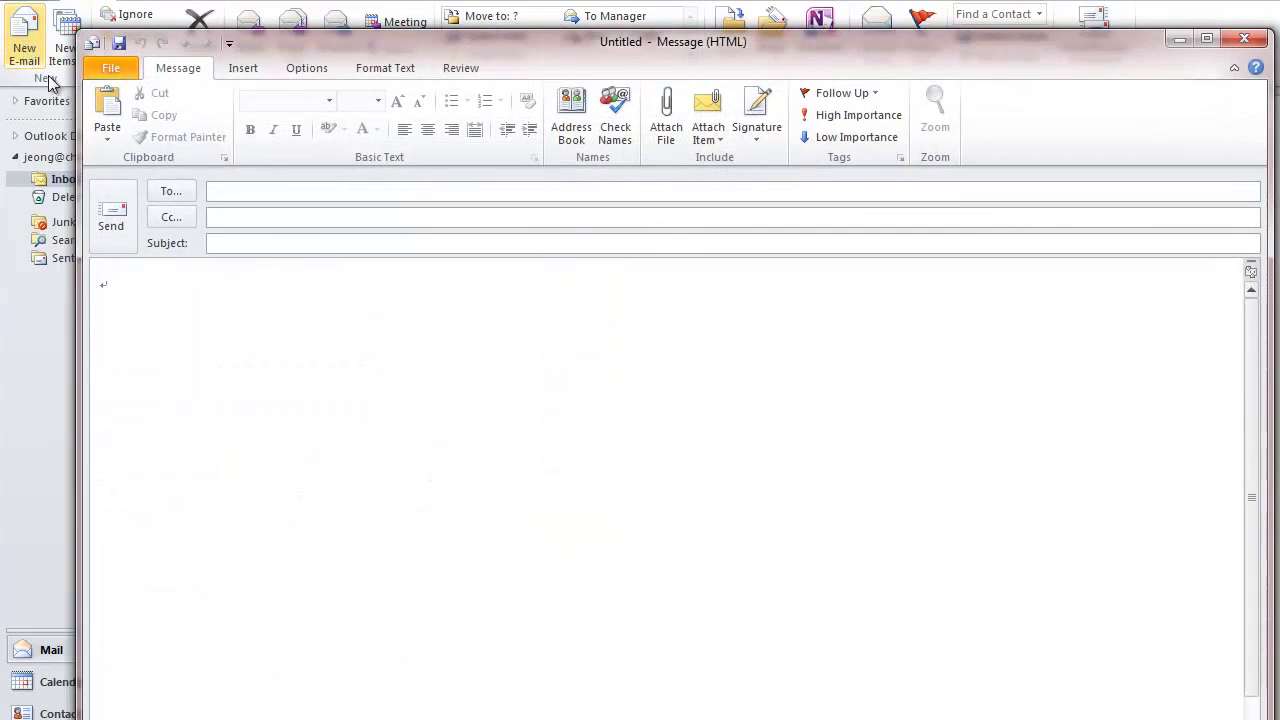
pyautogui.moveTo(381, 45); pyautogui.dragTo(493, 75)
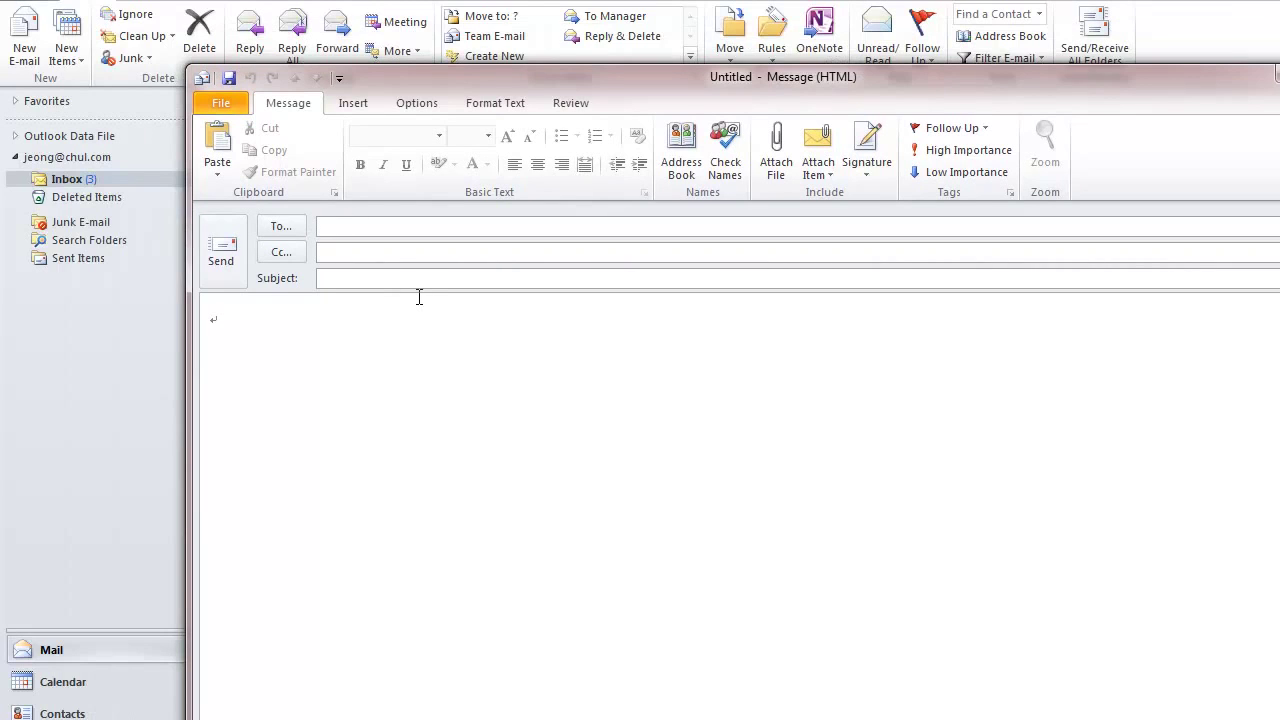
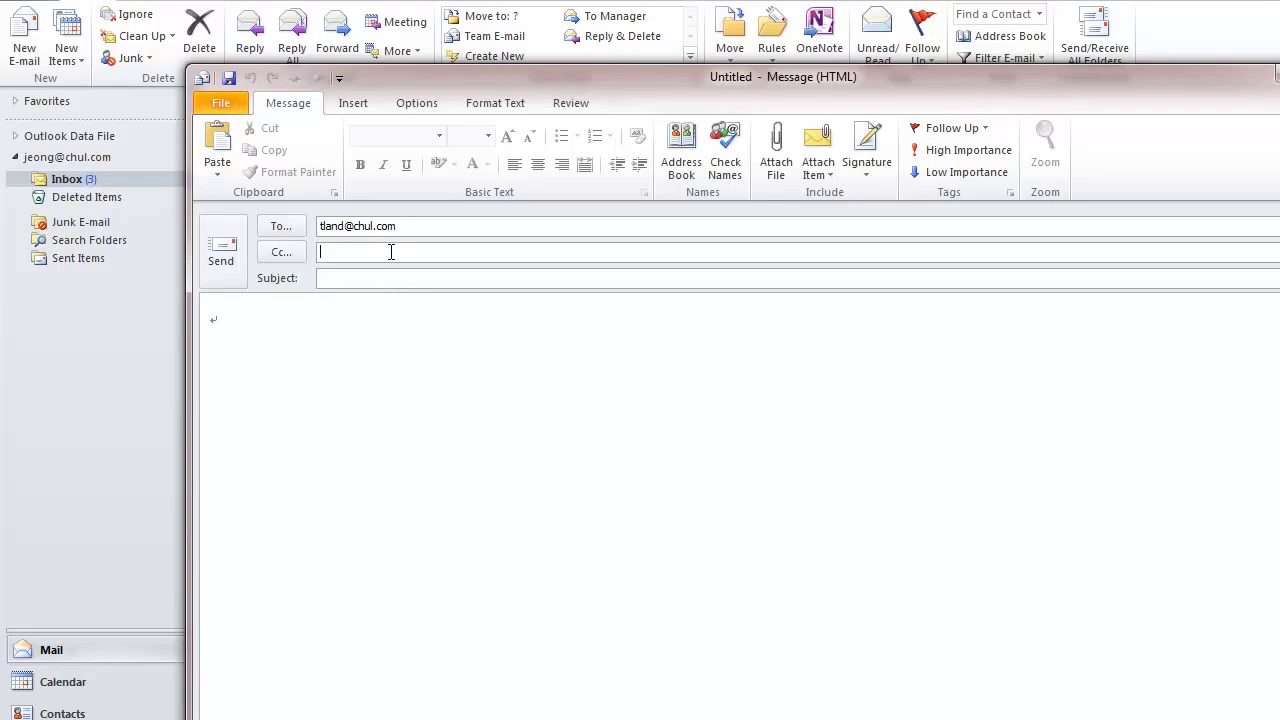
pyautogui.write('mail t')
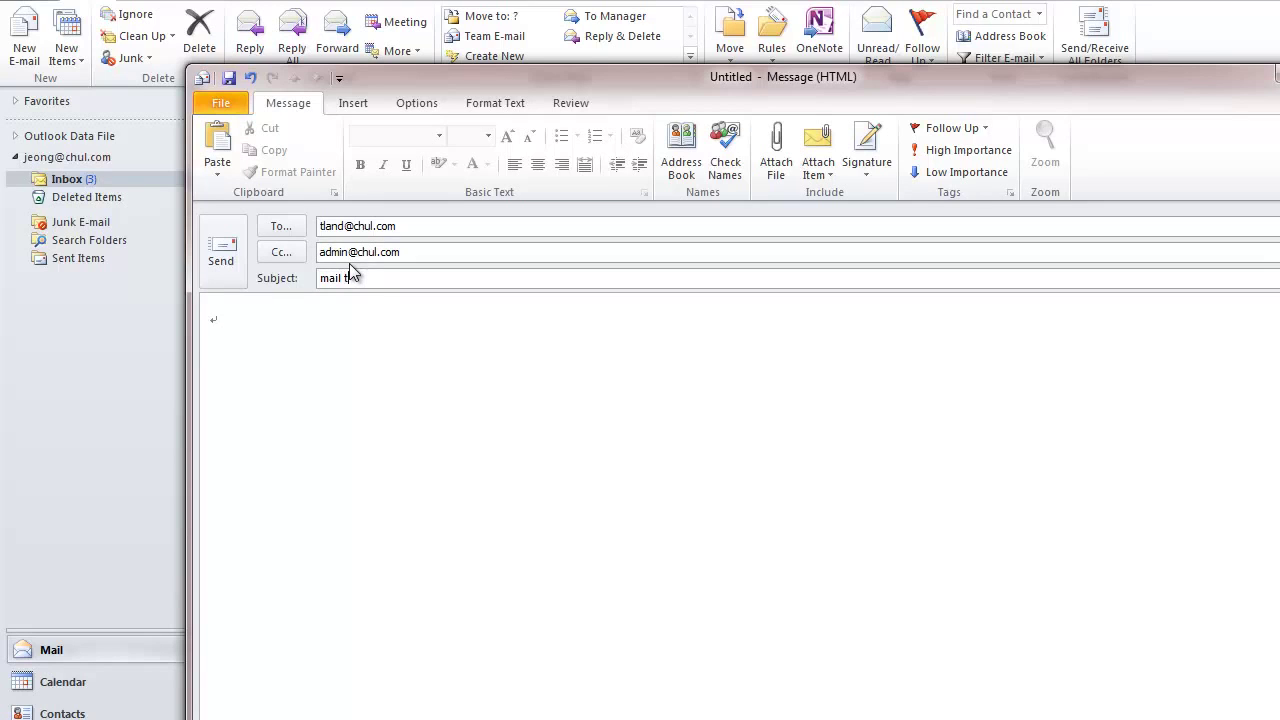
pyautogui.write('est')
pyautogui.press('BackSpace')
pyautogui.press('BackSpace')
pyautogui.write('ing on windows')
# - Begin the body 'This is testing mail from jeong to...', fixing Korean input slips
pyautogui.click(370, 296)
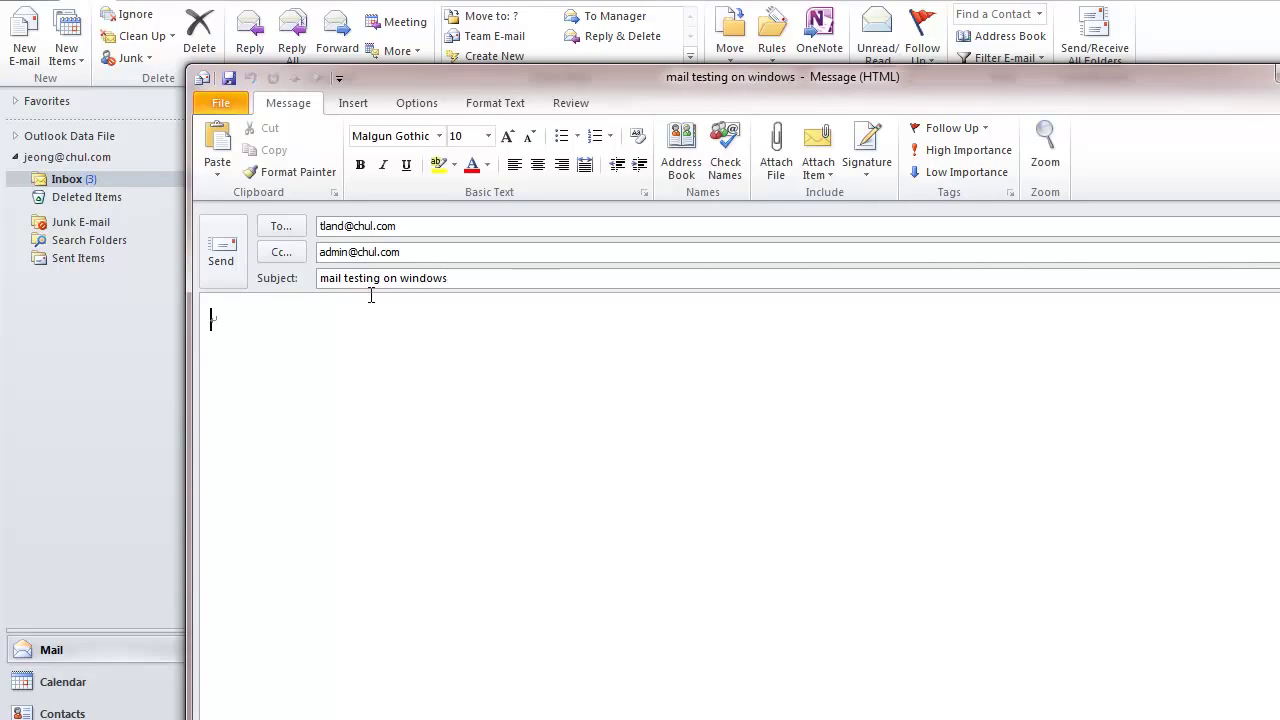
pyautogui.write('This is testing an')
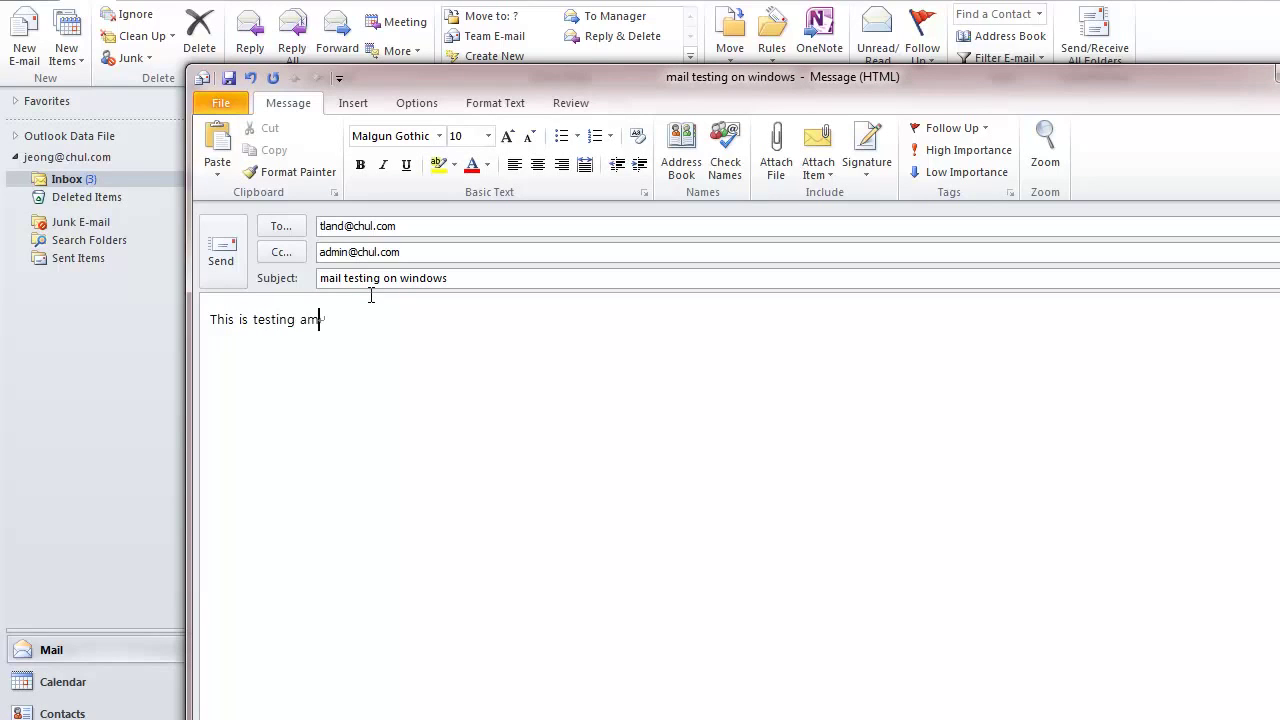
pyautogui.press('BackSpace')
pyautogui.write('il from jeong to ')
pyautogui.write('tland an')
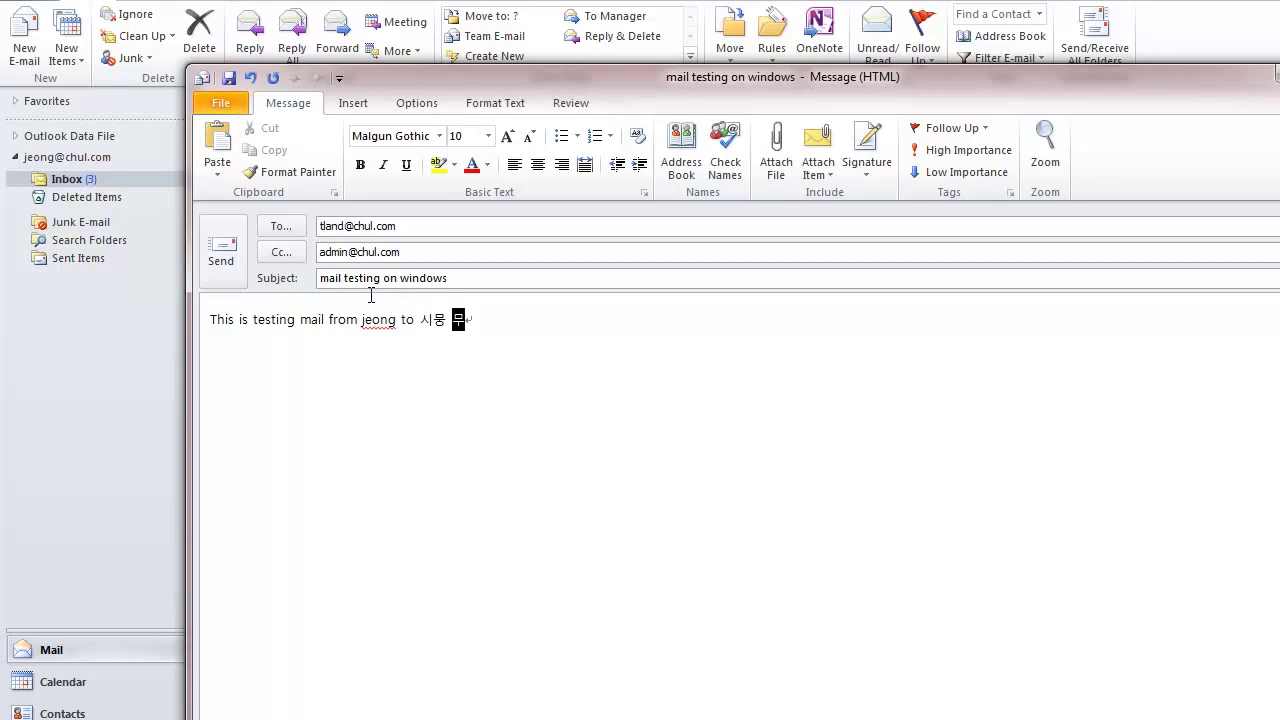
pyautogui.press('BackSpace')
pyautogui.press('BackSpace')
pyautogui.press('BackSpace')
pyautogui.press('BackSpace')
pyautogui.press('BackSpace')
pyautogui.press('Hangul')
pyautogui.write('tland and admin')
# - Finish the body with 'tland and admin', correcting typos, and send the message
pyautogui.press('Left')
pyautogui.press('Left')
pyautogui.press('Left')
pyautogui.press('Left')
pyautogui.press('Left')
pyautogui.press('Left')
pyautogui.press('Left')
pyautogui.press('Left')
pyautogui.press('Left')
pyautogui.press('Left')
pyautogui.press('BackSpace')
pyautogui.press('BackSpace')
pyautogui.write('tland')
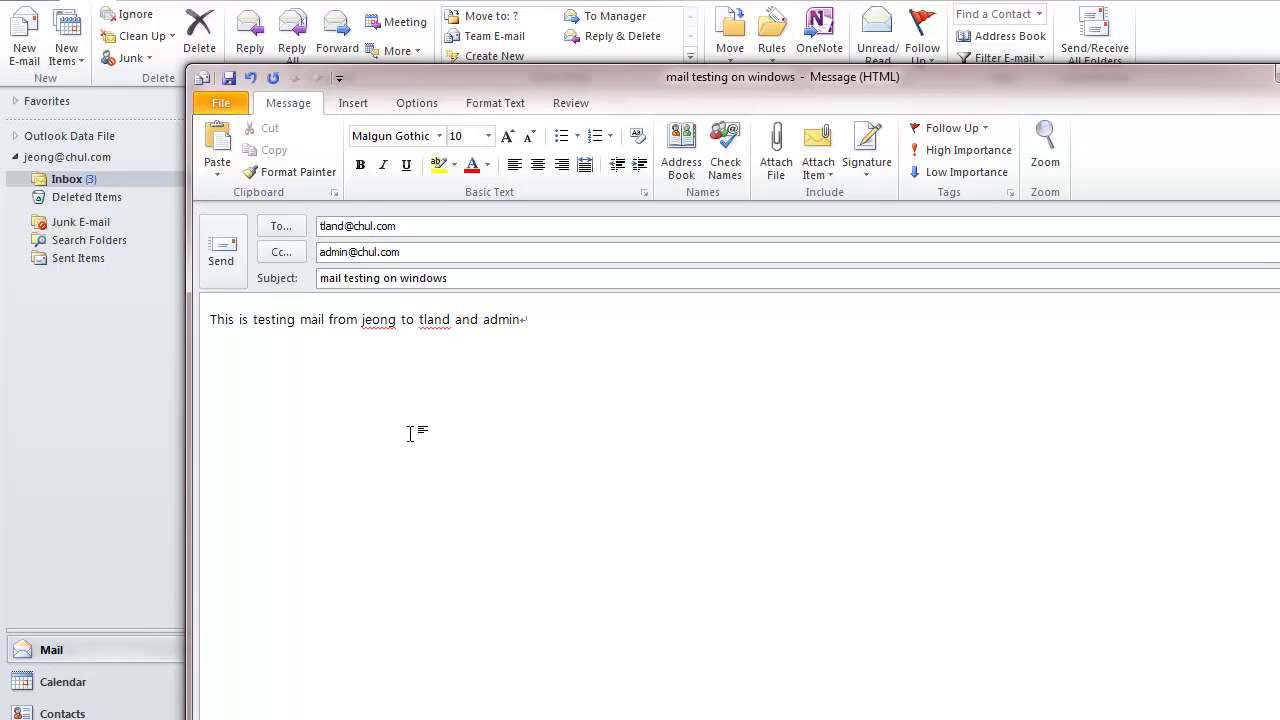
pyautogui.click(219, 270)
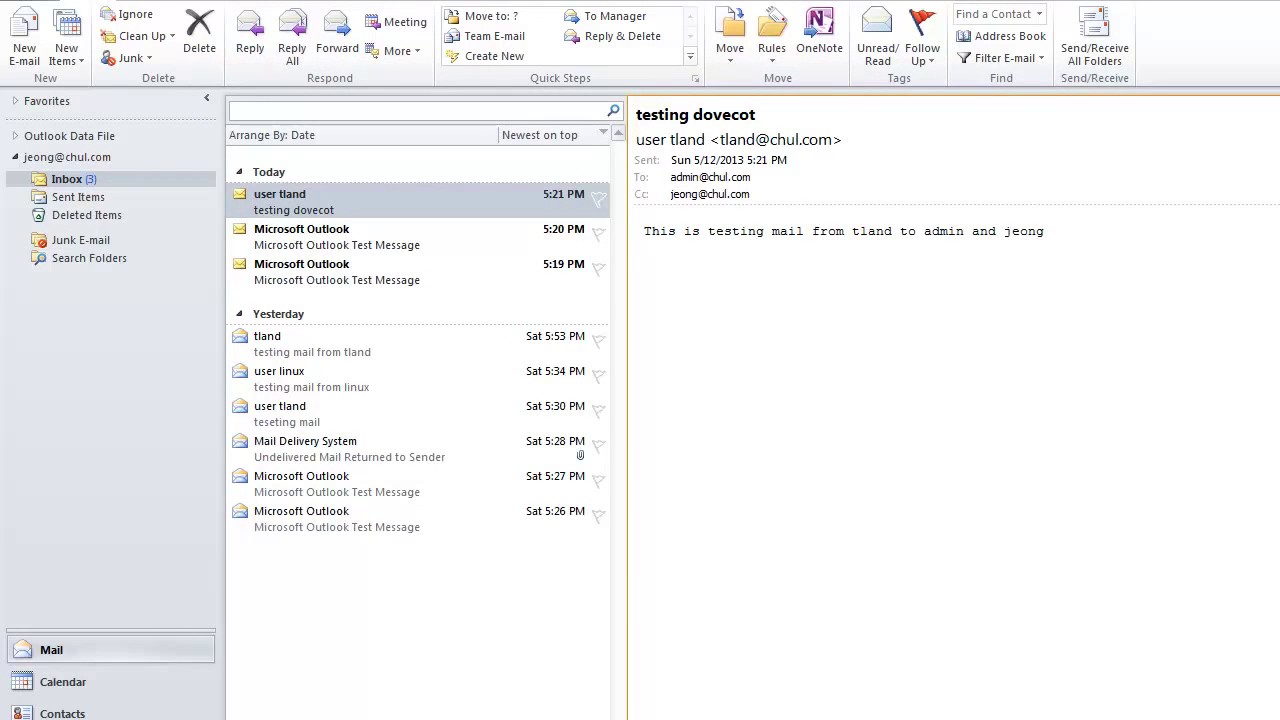
# - Go to Thunderbird on the client machine and open the admin account's Inbox
pyautogui.click(960, 675)
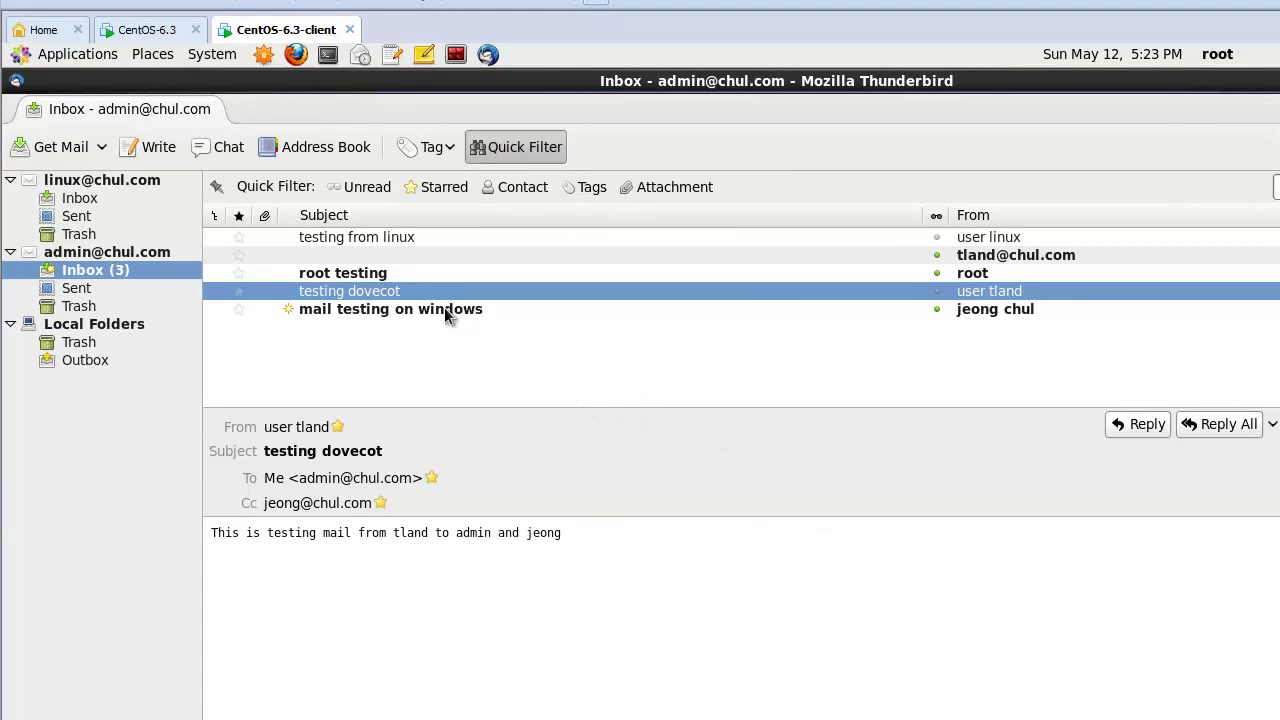
pyautogui.click(96, 254)
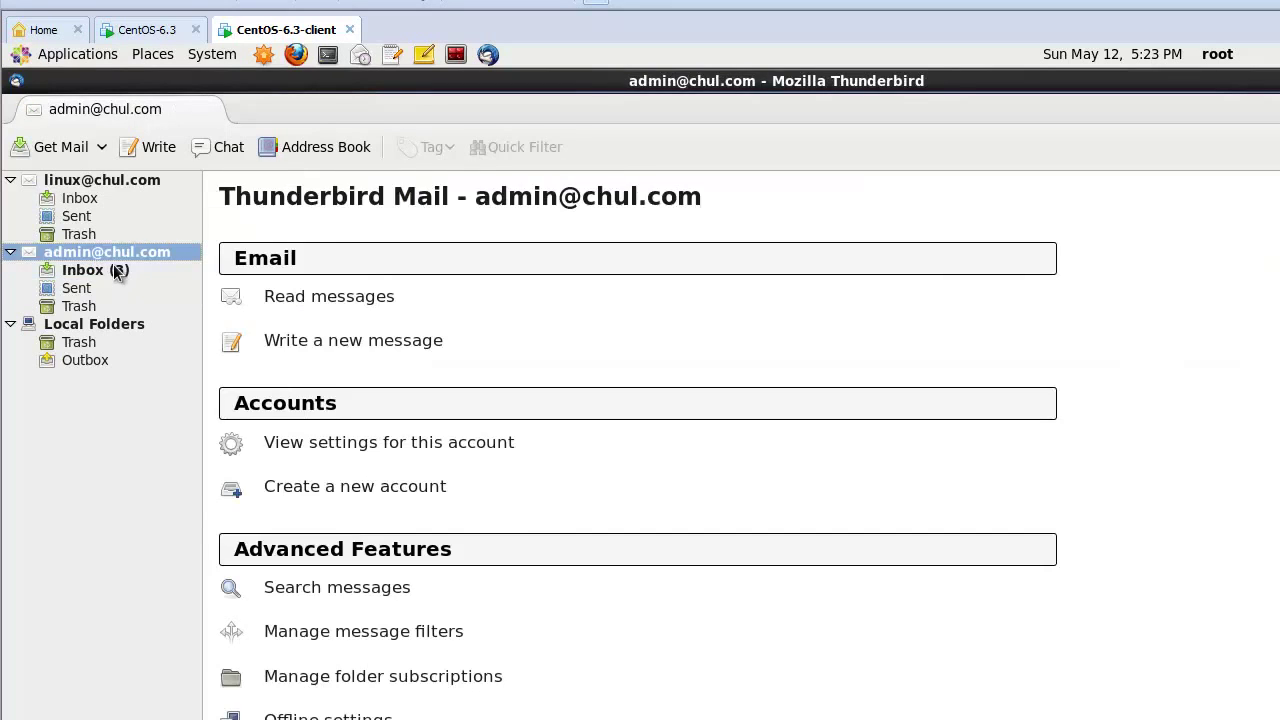
pyautogui.click(115, 272)
# - Open the 'mail testing on windows' message, check its body, then go to the server machine
pyautogui.click(428, 309)
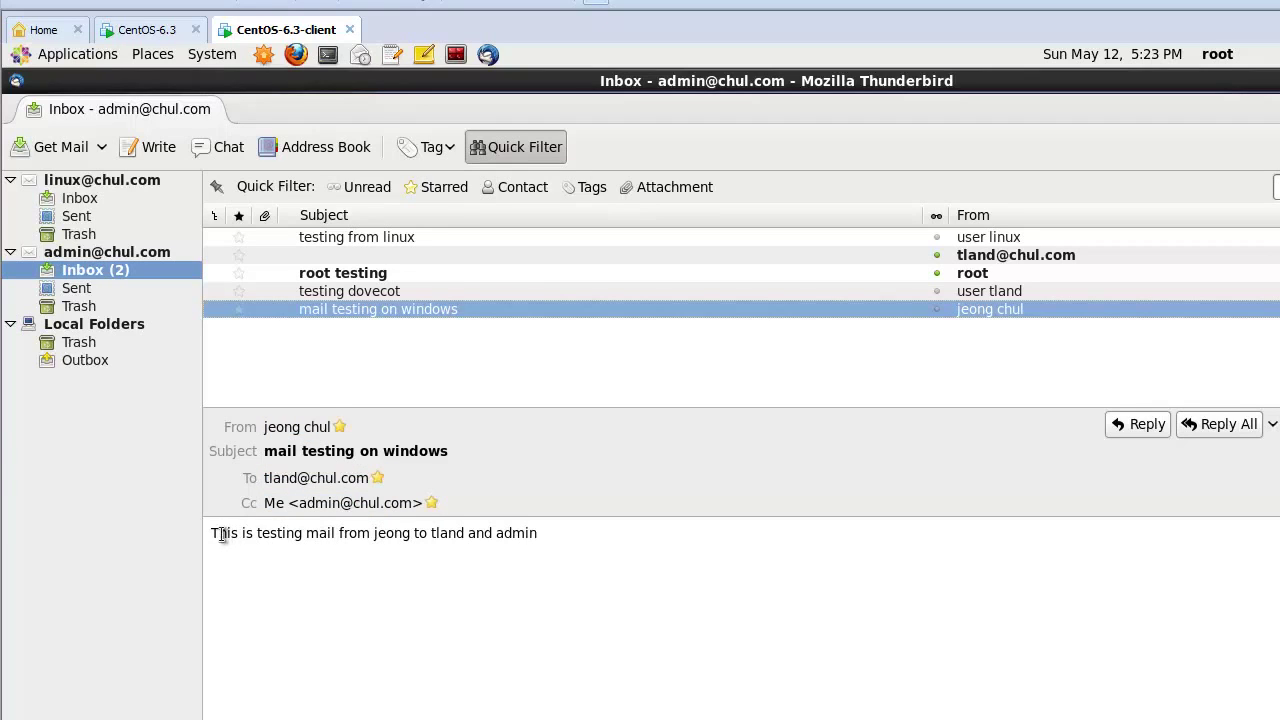
pyautogui.moveTo(211, 533); pyautogui.dragTo(559, 535)
pyautogui.click(575, 595)
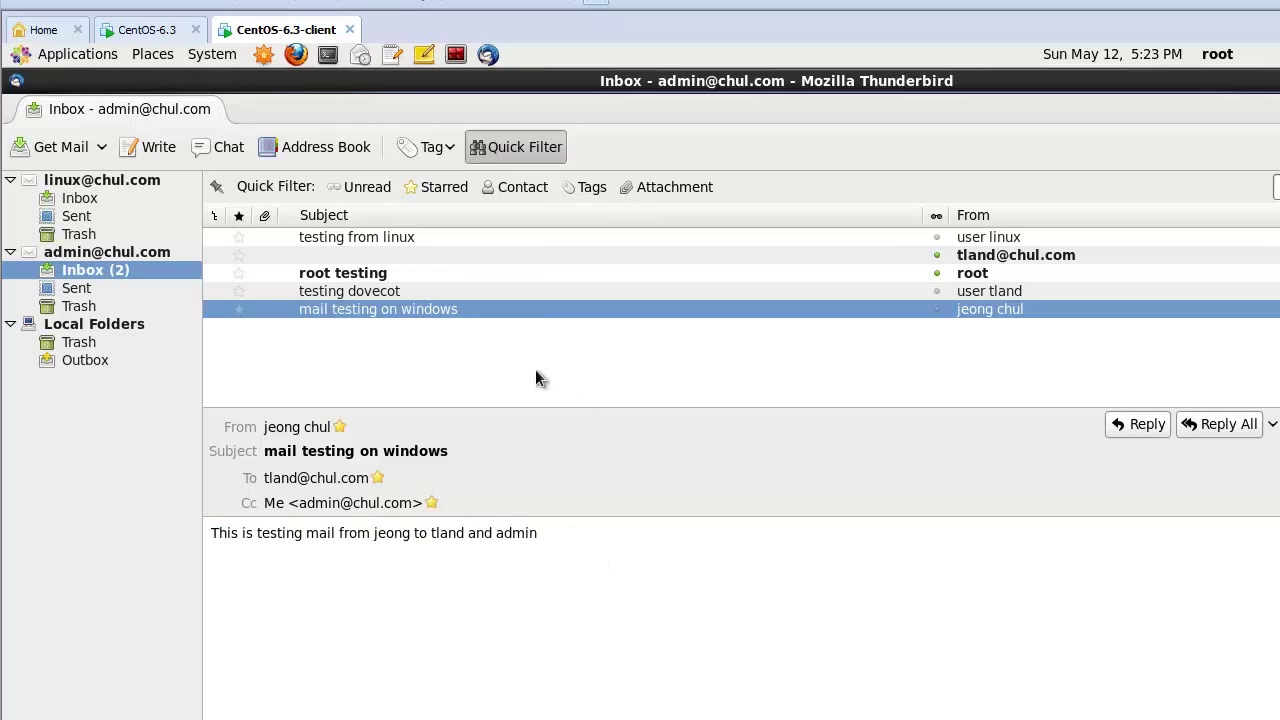
pyautogui.click(150, 32)
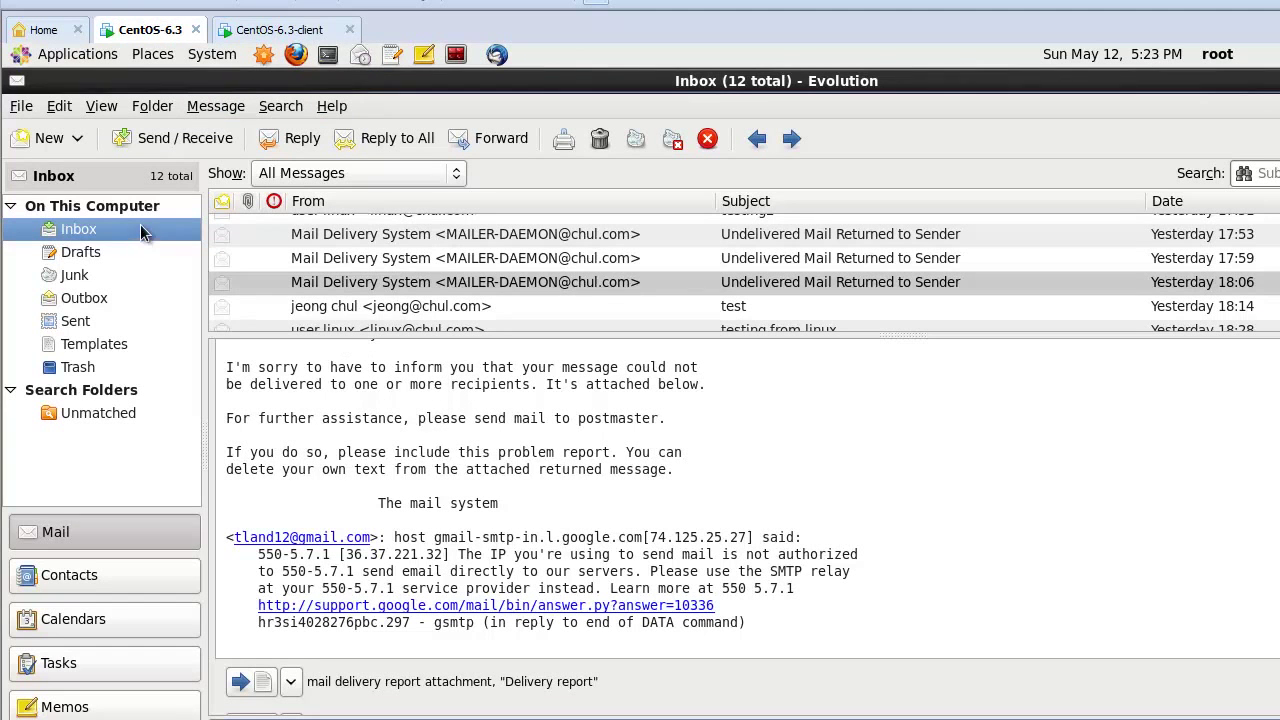
# - Reopen Evolution's Inbox and run Send / Receive to fetch new mail
pyautogui.click(88, 208)
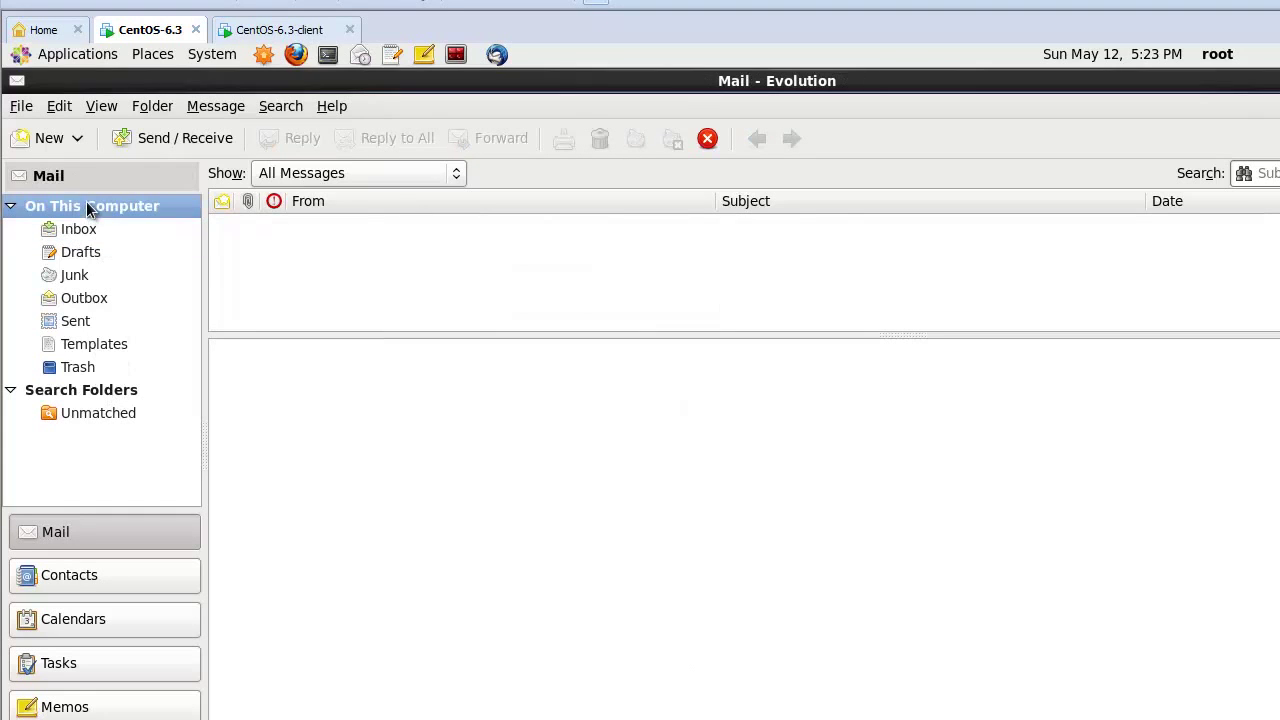
pyautogui.click(86, 230)
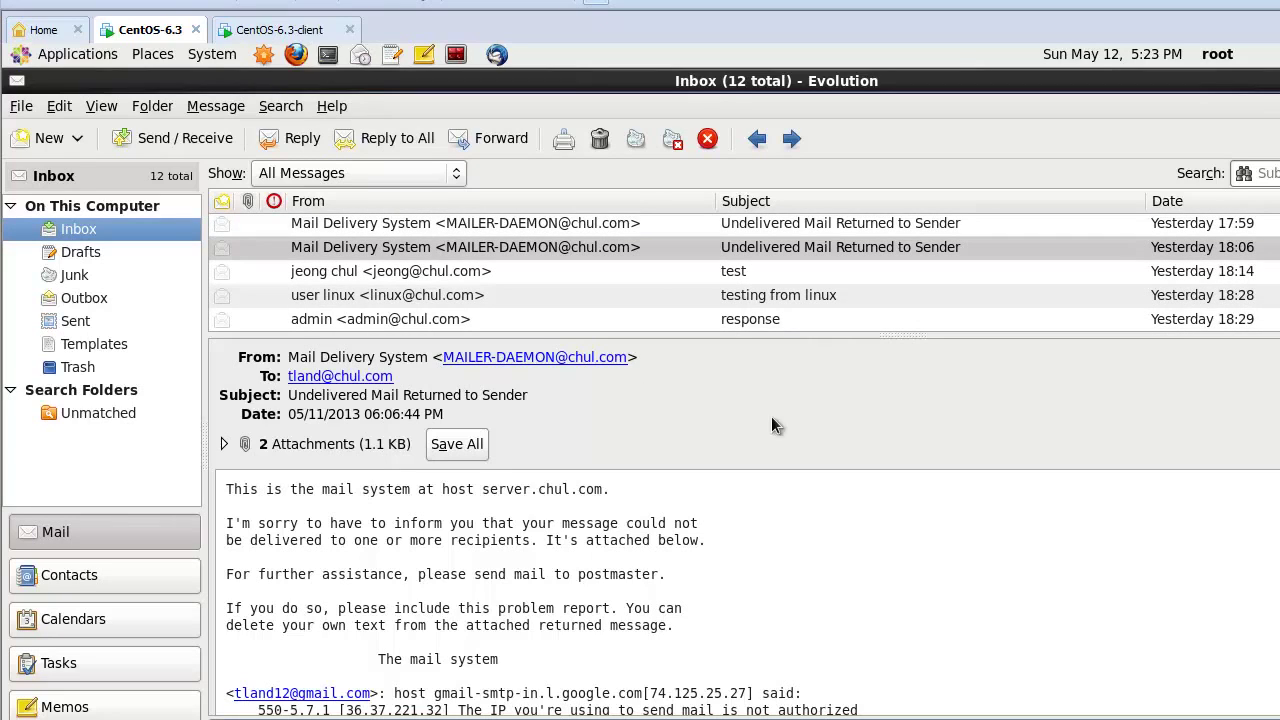
pyautogui.click(180, 138)
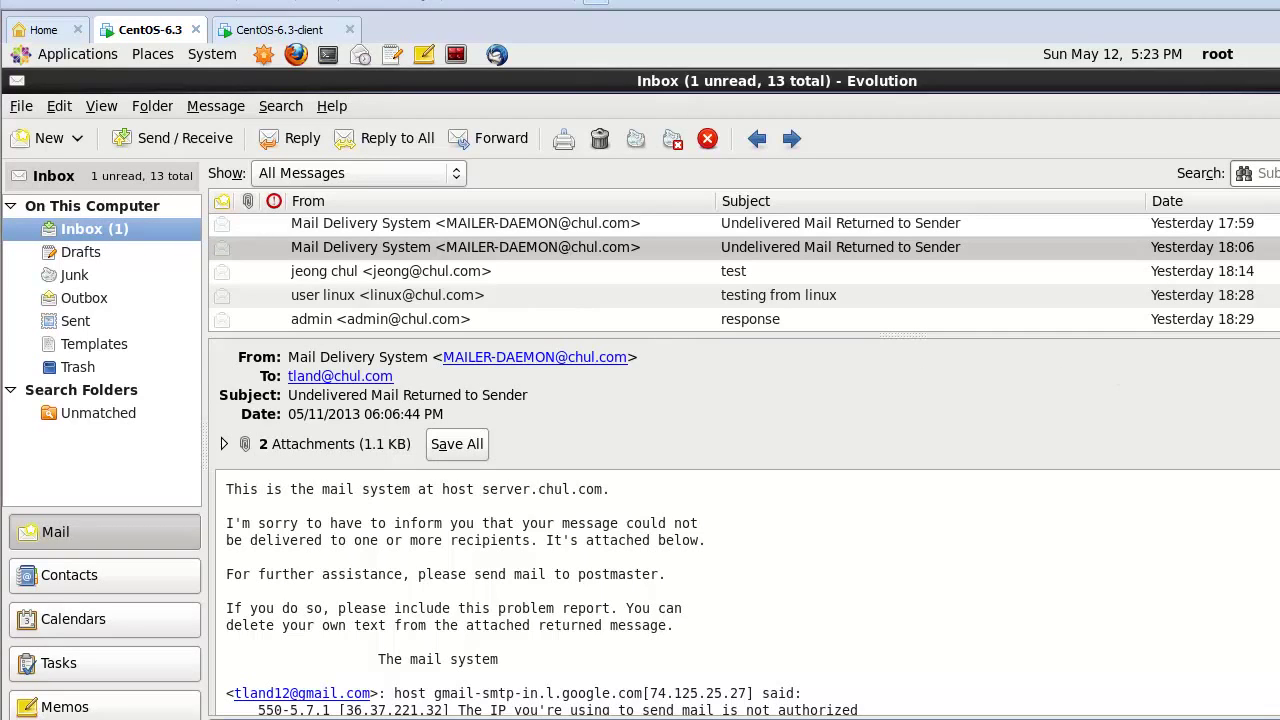
# - Open the 'mail testing on windows' message, check its body, then return to the slides
pyautogui.scroll(-1, 480, 300)
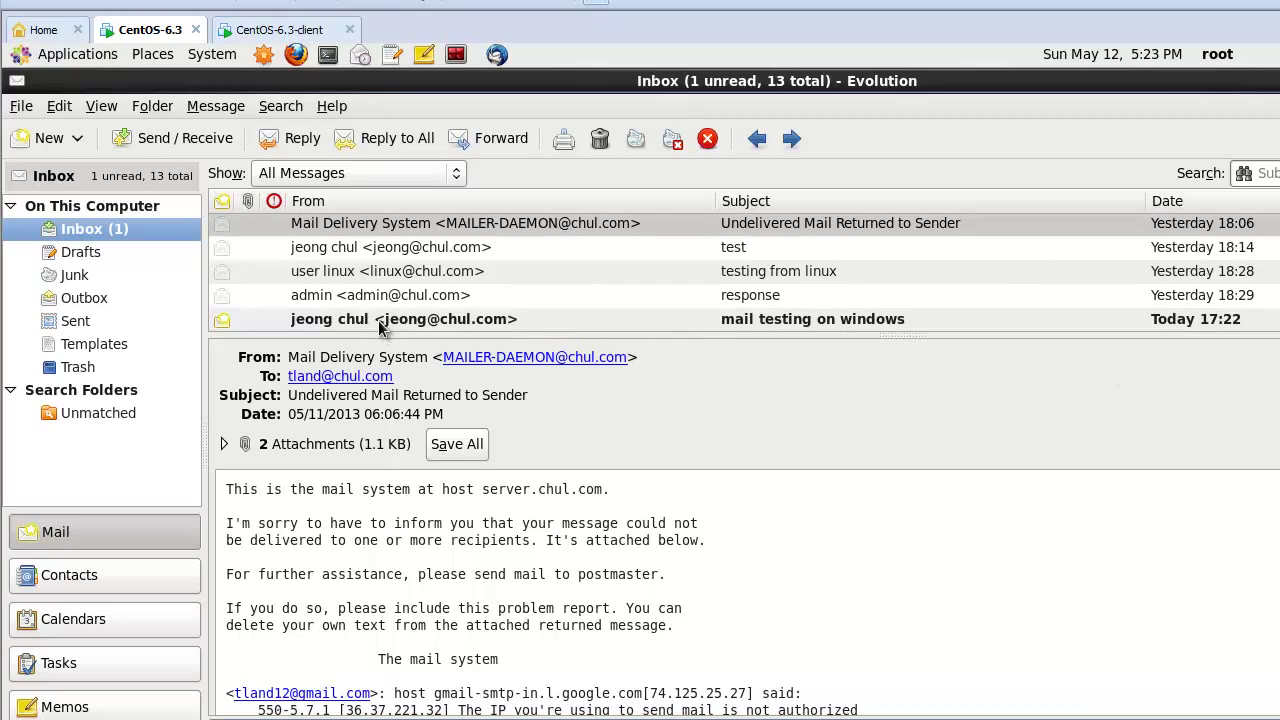
pyautogui.click(380, 322)
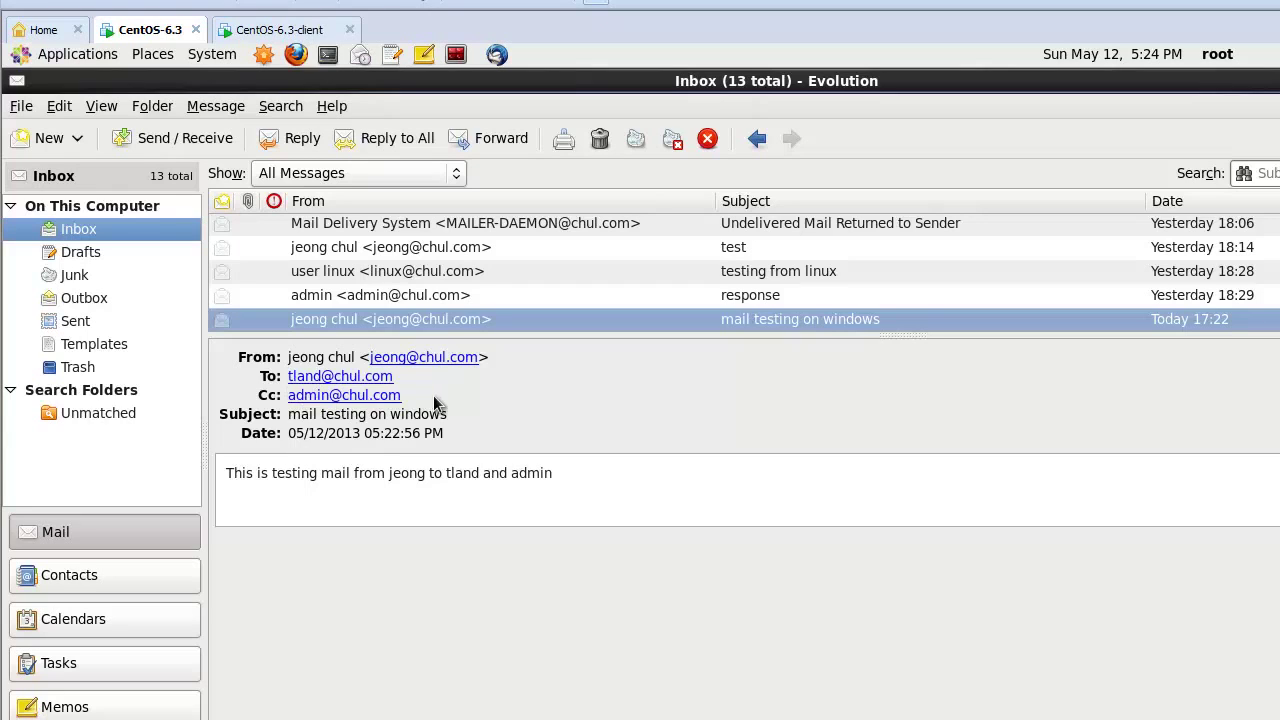
pyautogui.moveTo(224, 471); pyautogui.dragTo(655, 537)
pyautogui.click(655, 537)
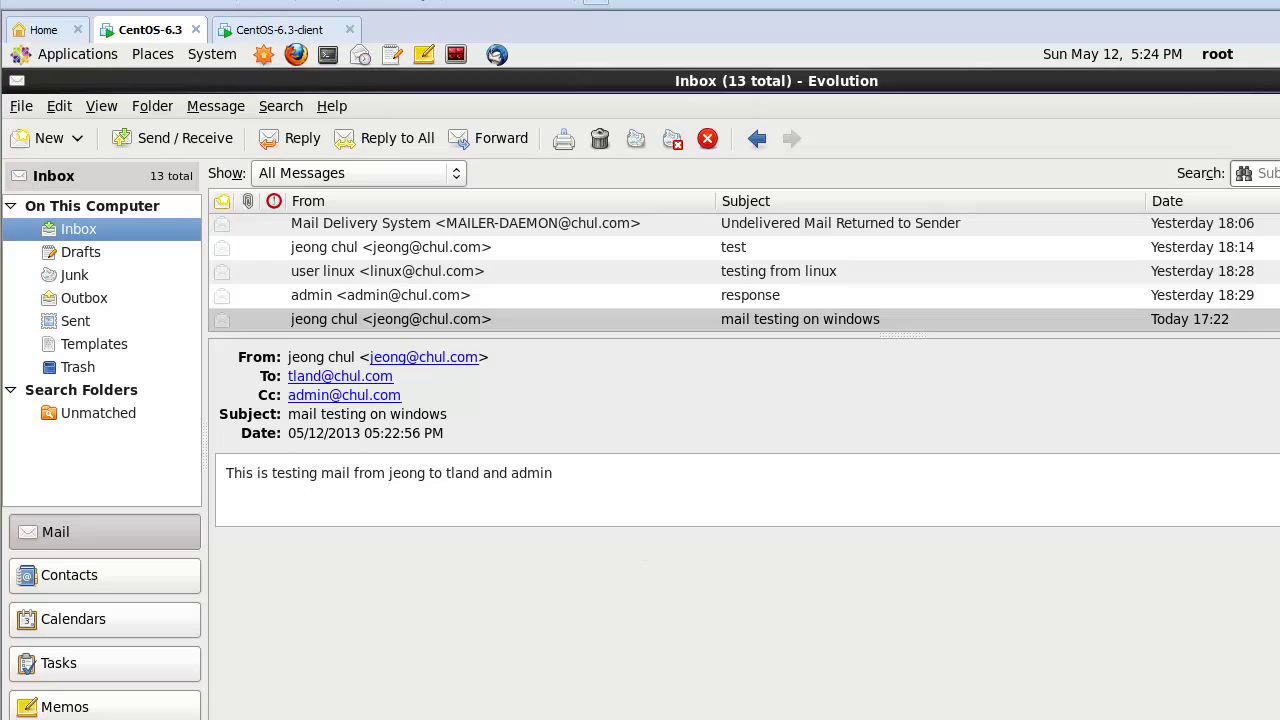
pyautogui.click(865, 685)
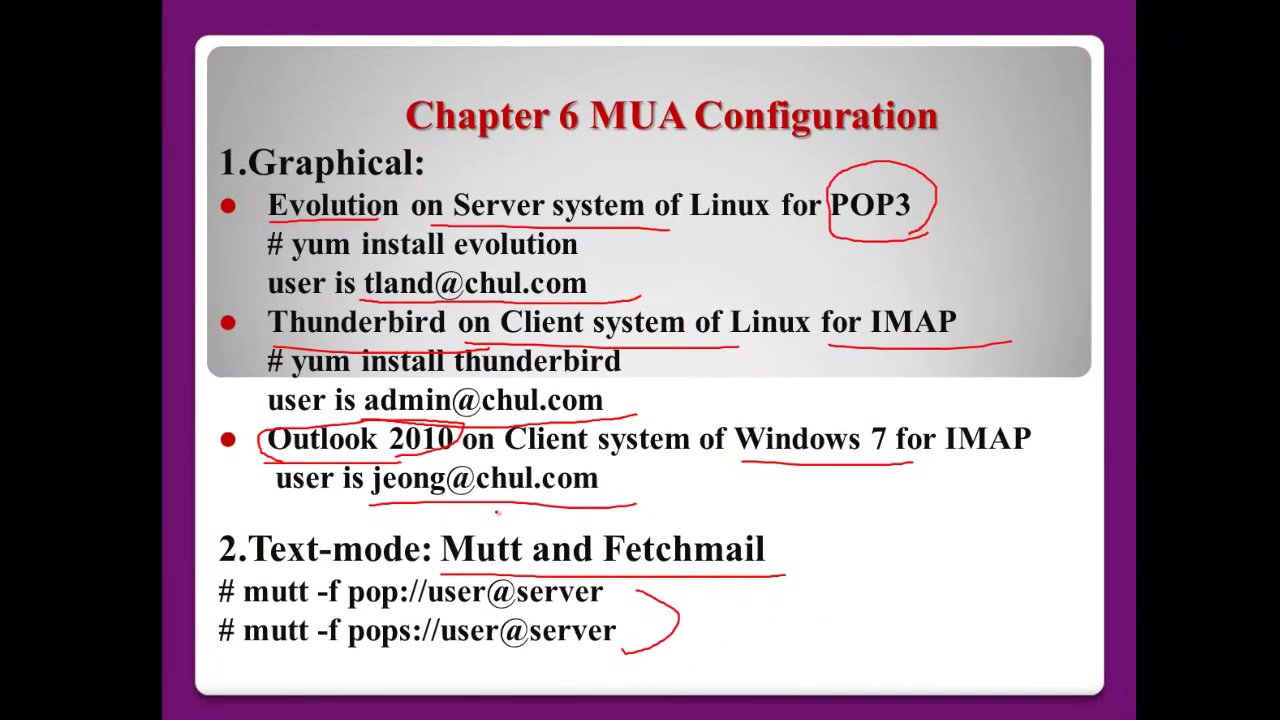